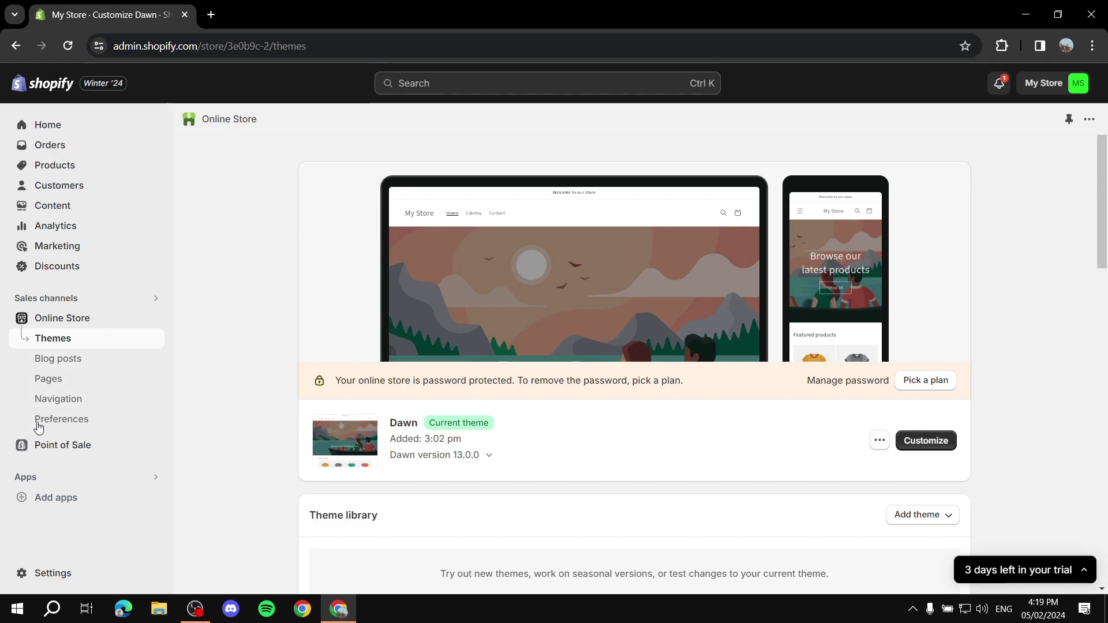
Go to Settings > Payments and point out the Payment providers section.
{"action": "left_click", "coordinate": [48, 574]}
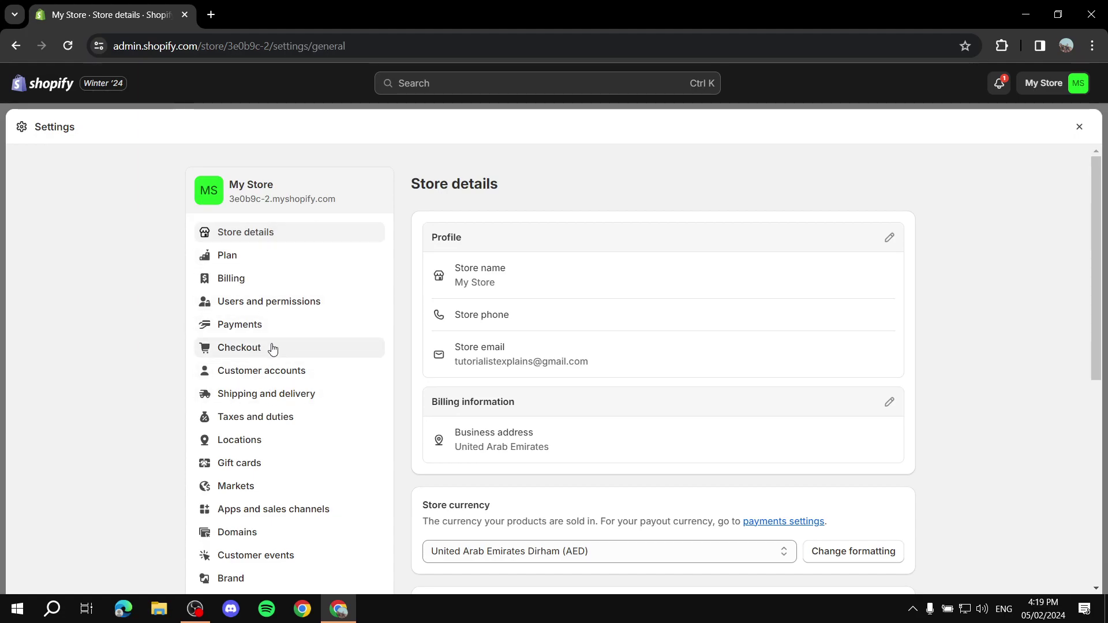
{"action": "left_click", "coordinate": [243, 330]}
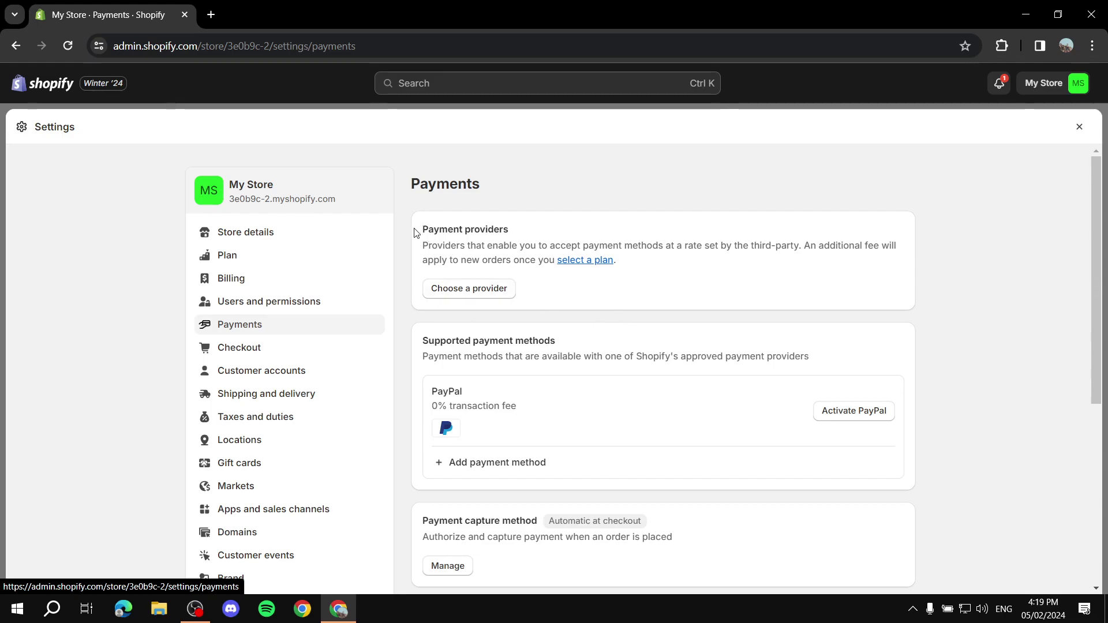
{"action": "left_click_drag", "start_coordinate": [416, 231], "coordinate": [687, 213]}
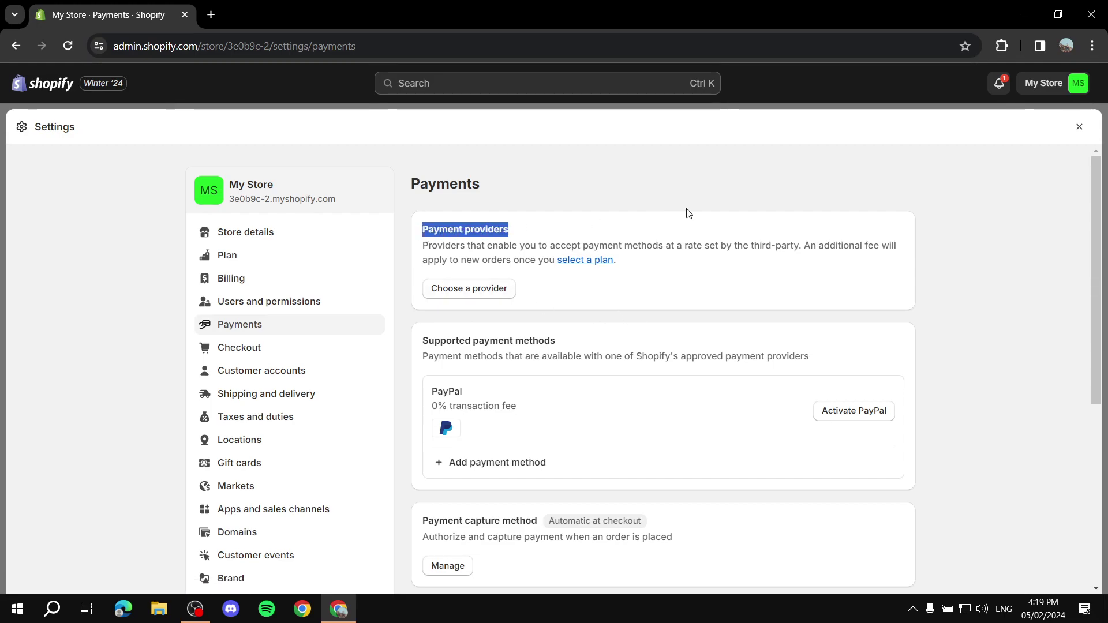
{"action": "left_click", "coordinate": [827, 224]}
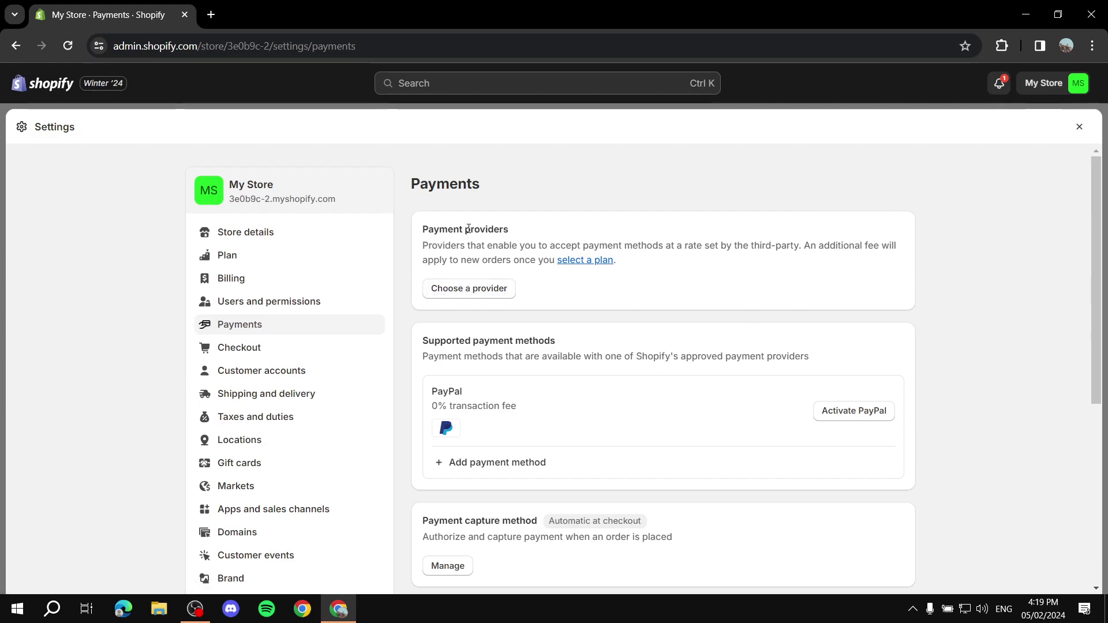
Browse the third-party providers and open the (for testing) Bogus Gateway details.
{"action": "left_click", "coordinate": [465, 288]}
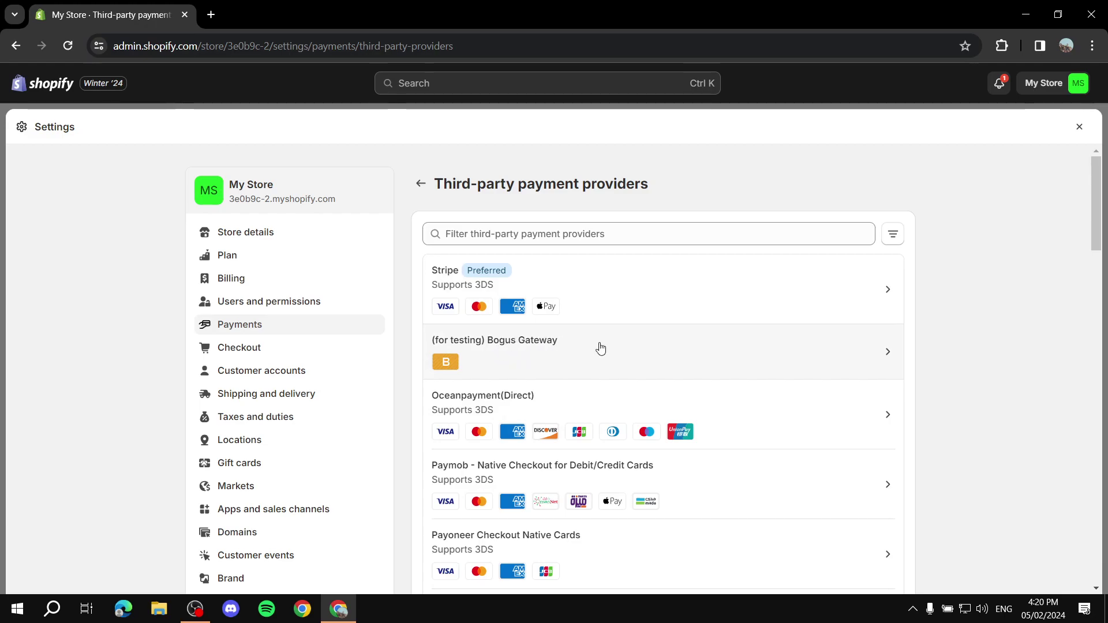
{"action": "left_click", "coordinate": [563, 234]}
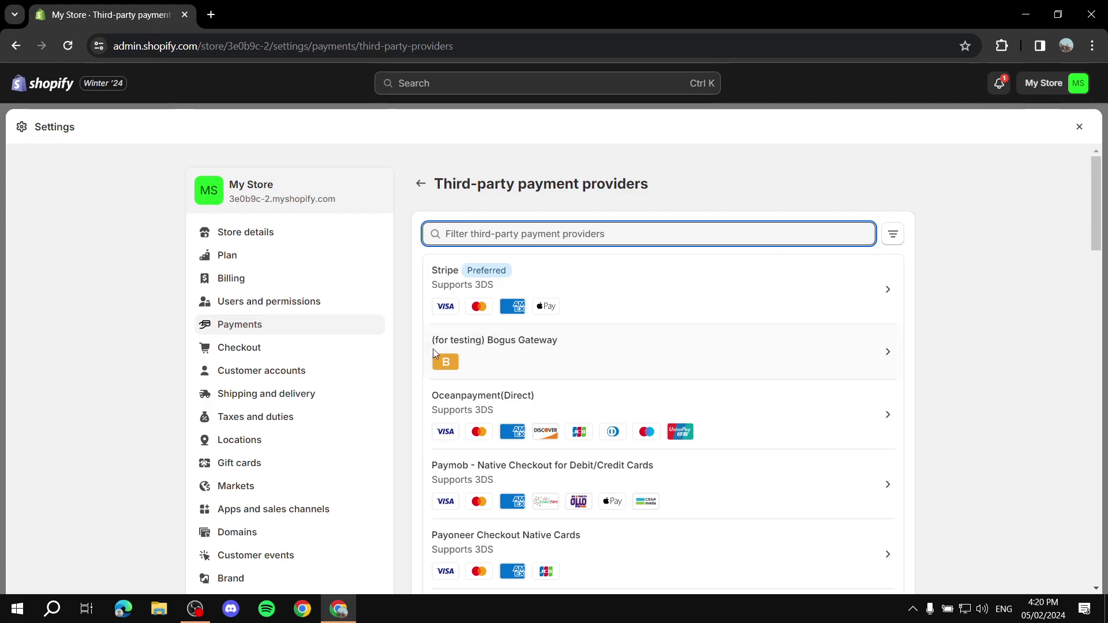
{"action": "left_click", "coordinate": [846, 360]}
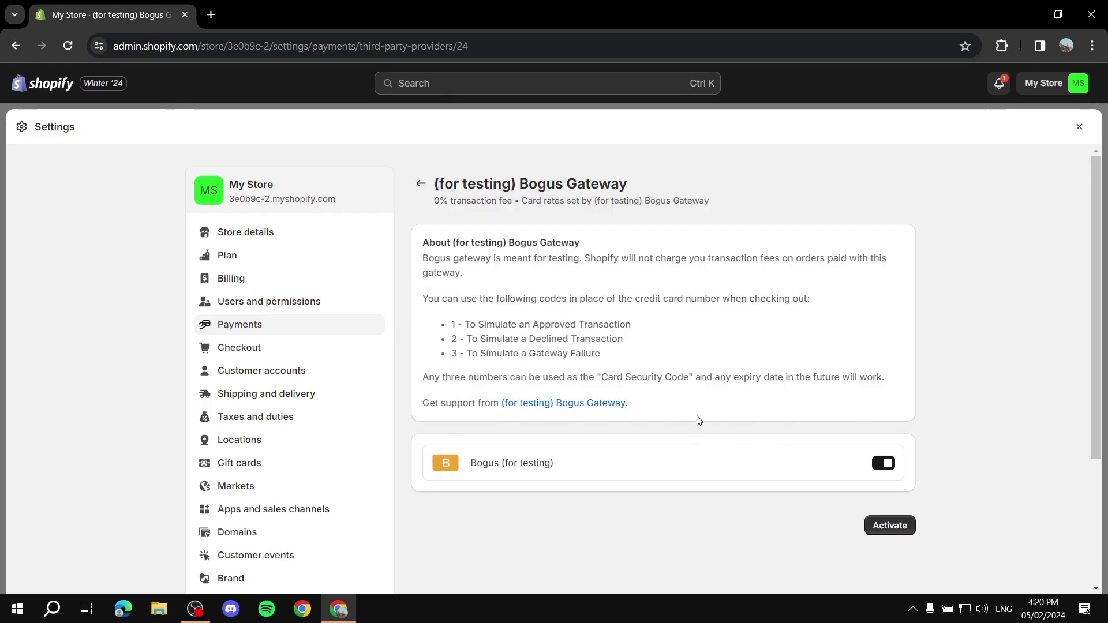
Switch on the Bogus (for testing) method, activate the gateway, and return to Payments.
{"action": "left_click", "coordinate": [882, 463]}
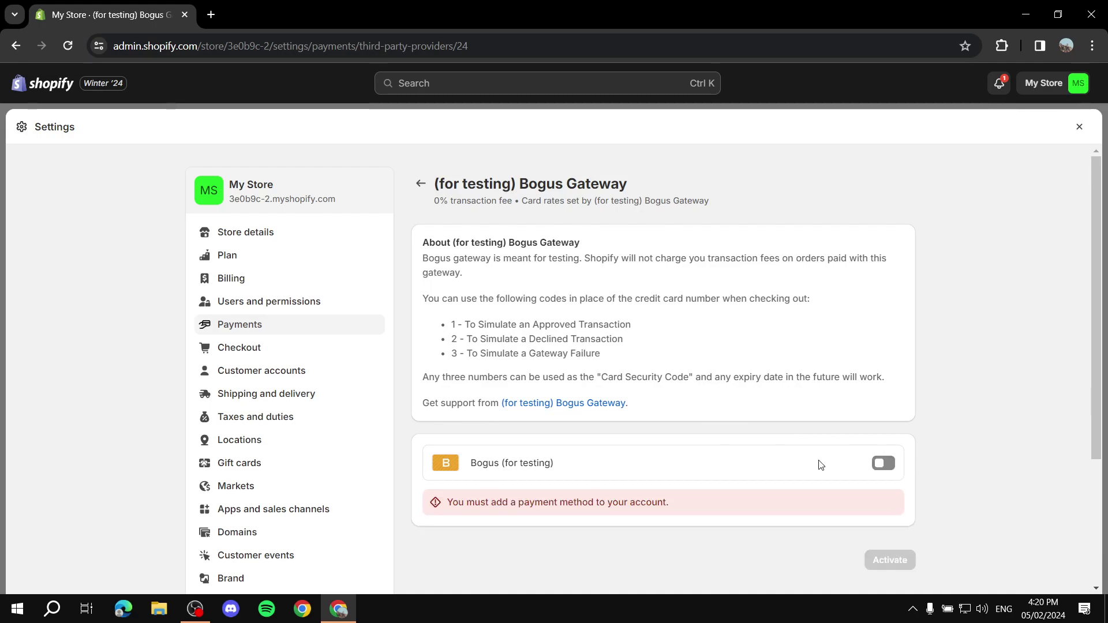
{"action": "left_click", "coordinate": [882, 464]}
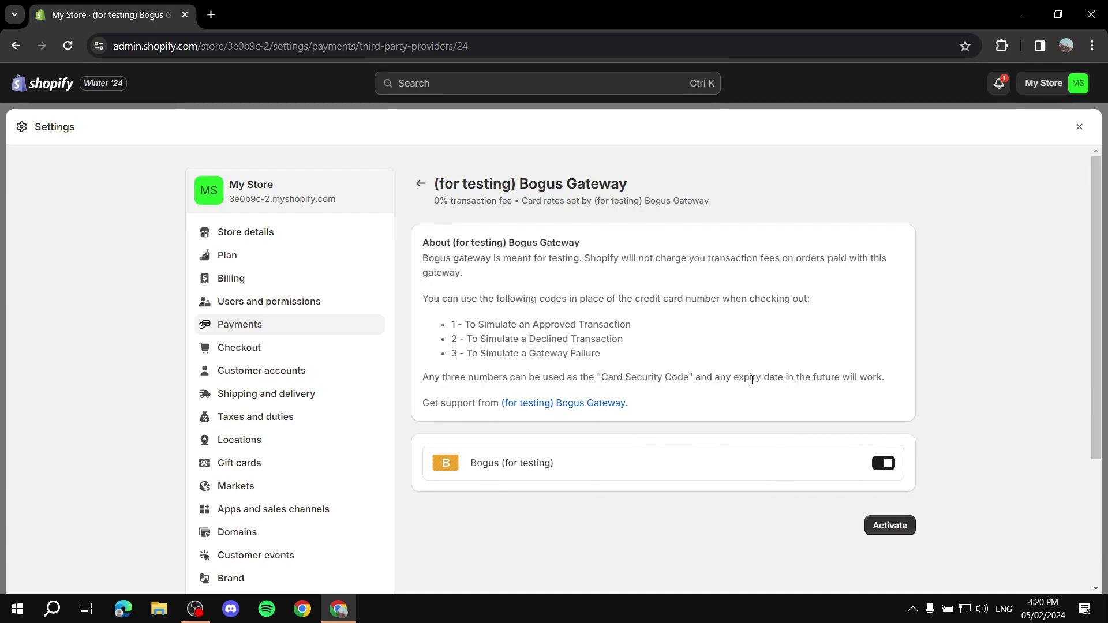
{"action": "left_click", "coordinate": [896, 531]}
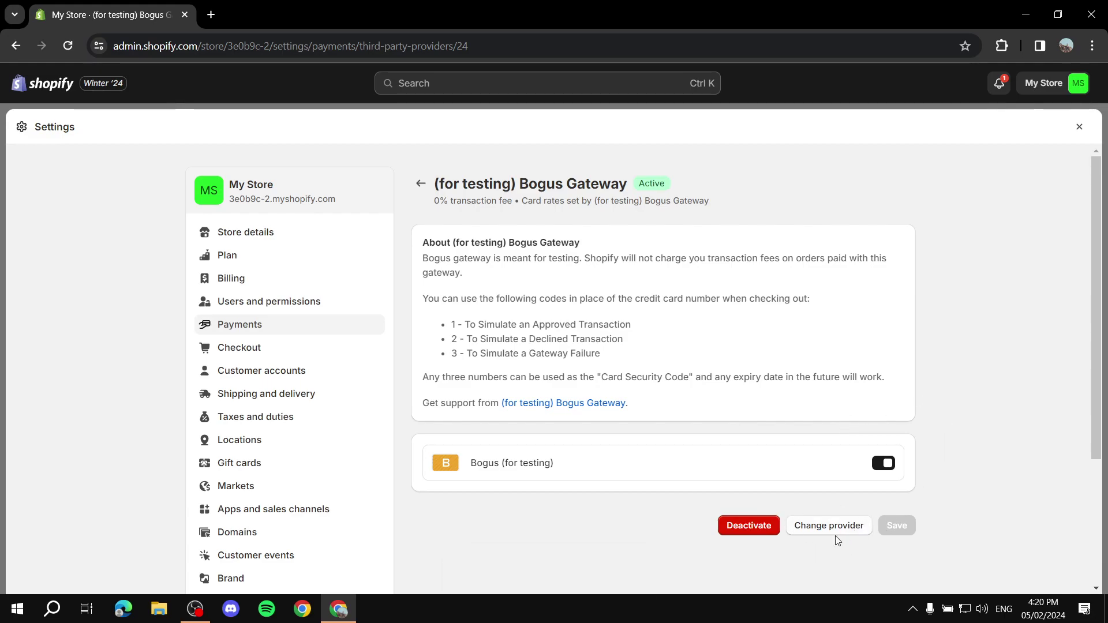
{"action": "left_click", "coordinate": [420, 184]}
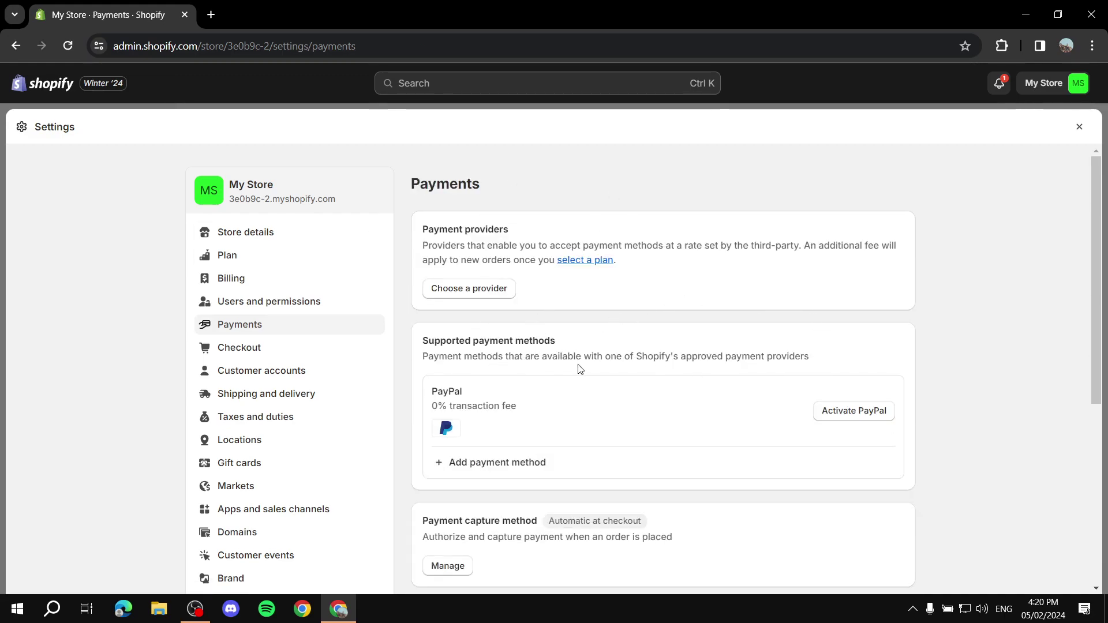
Review the Payments page sections, then minimize Chrome to reveal the desktop.
{"action": "scroll", "coordinate": [583, 372], "scroll_direction": "down", "scroll_amount": 3}
{"action": "scroll", "coordinate": [675, 323], "scroll_direction": "up", "scroll_amount": 3}
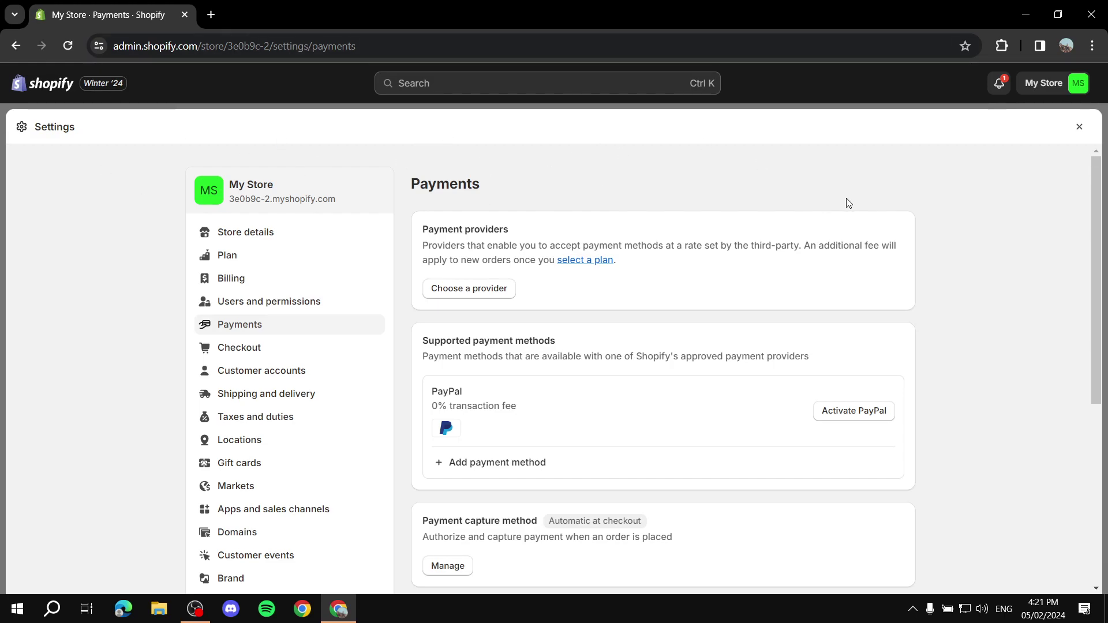
{"action": "left_click_drag", "start_coordinate": [394, 226], "coordinate": [746, 304]}
{"action": "left_click", "coordinate": [746, 304]}
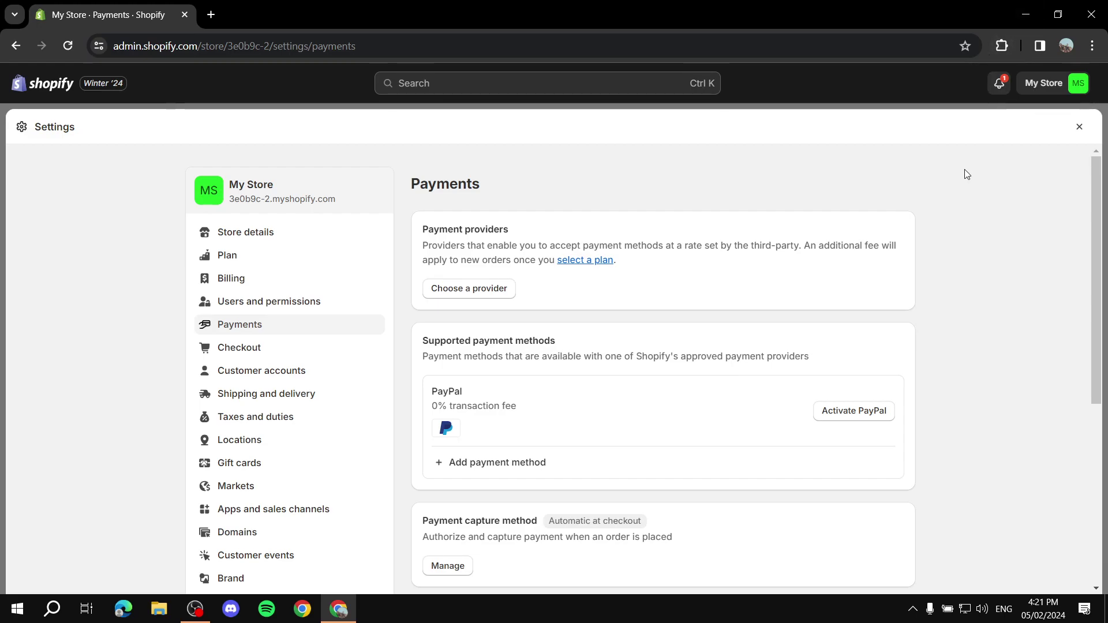
{"action": "left_click", "coordinate": [1026, 14]}
Open Other Option.txt full screen and highlight the Manage, Add Phone Number and Test Mode steps.
{"action": "double_click", "coordinate": [520, 315]}
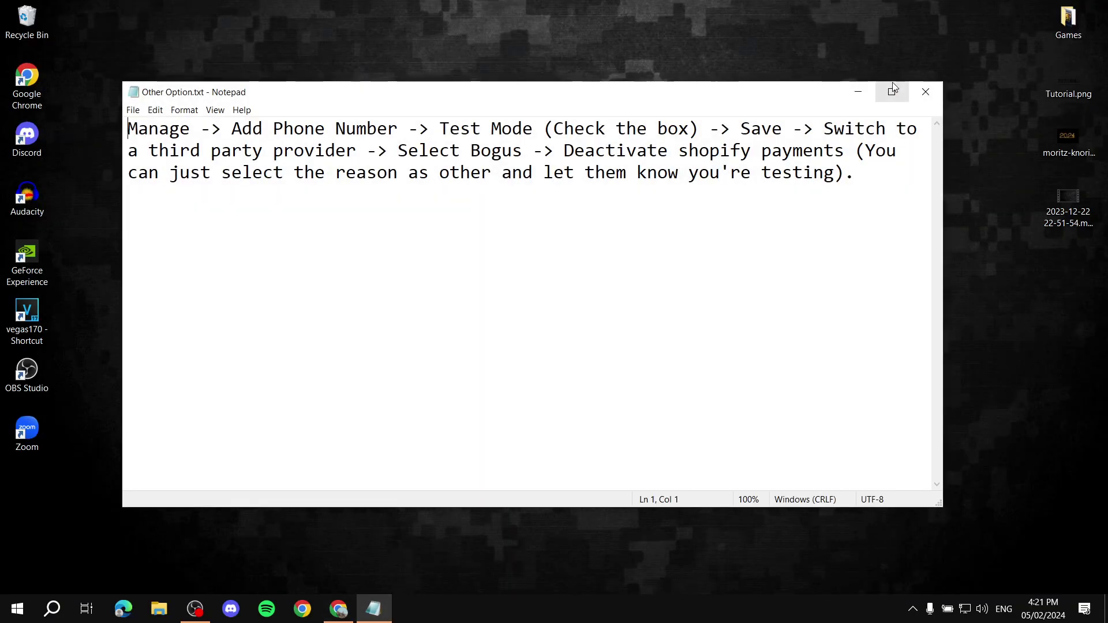
{"action": "left_click", "coordinate": [892, 91]}
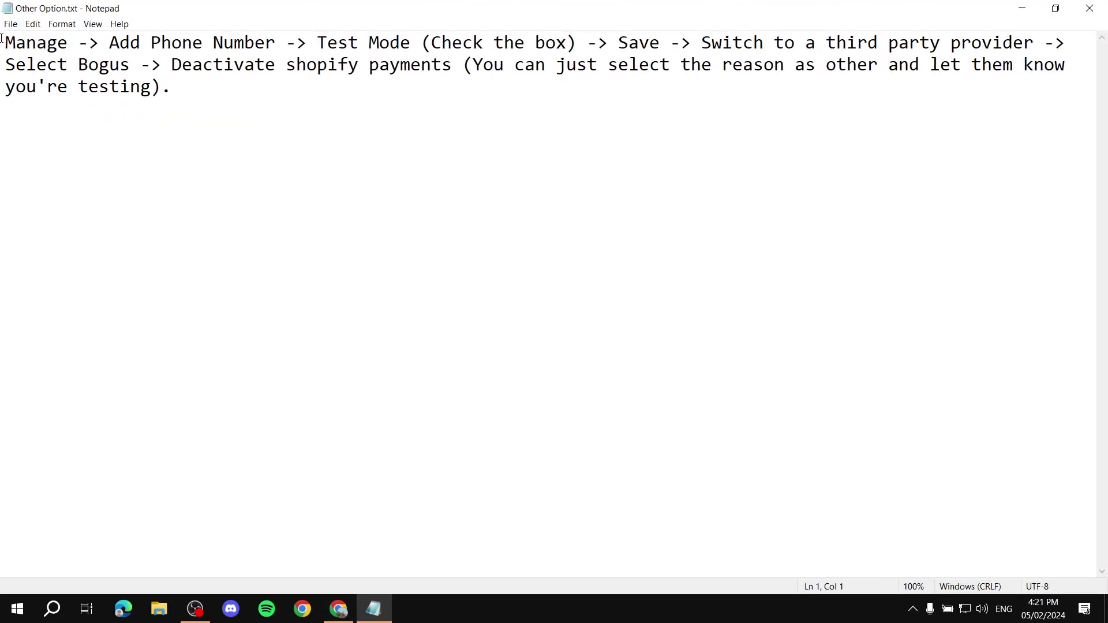
{"action": "left_click_drag", "start_coordinate": [2, 41], "coordinate": [72, 45]}
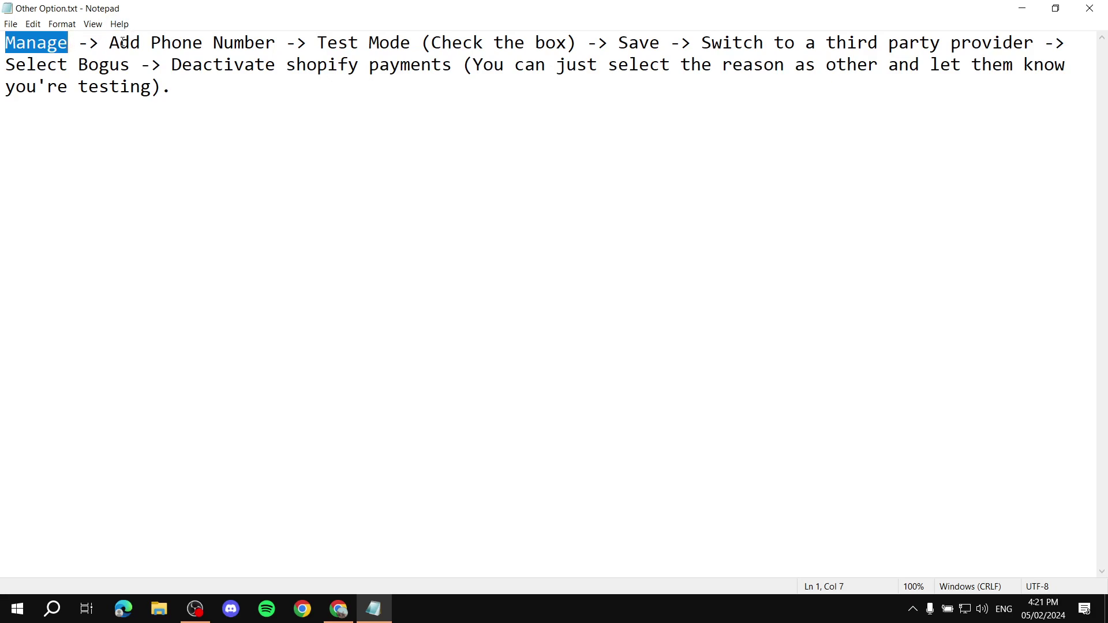
{"action": "left_click_drag", "start_coordinate": [109, 42], "coordinate": [285, 45]}
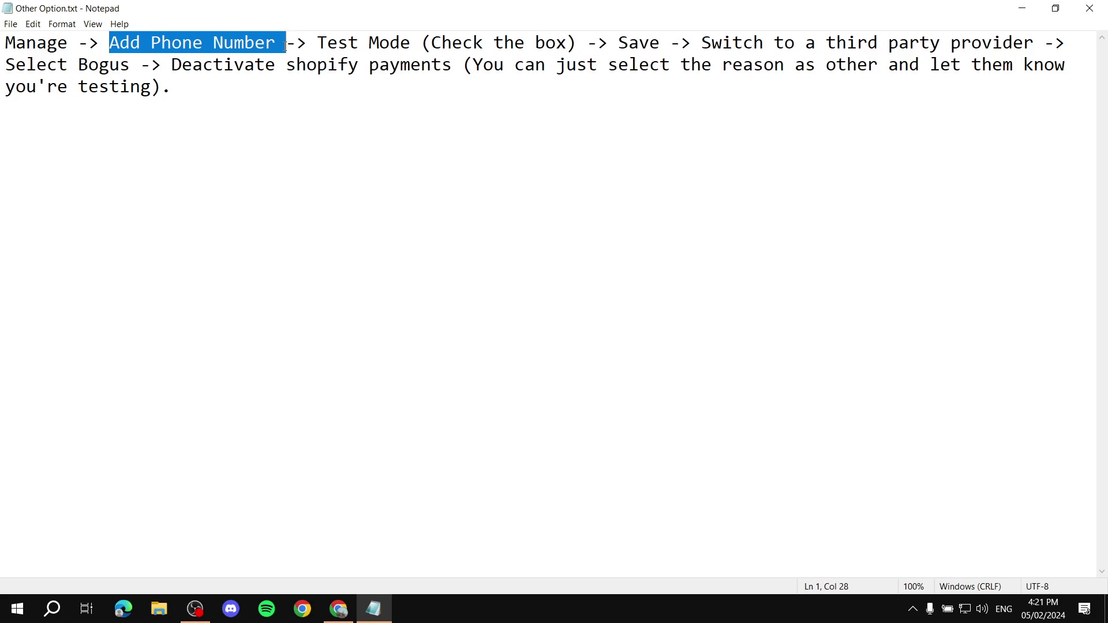
{"action": "left_click", "coordinate": [284, 45]}
{"action": "left_click_drag", "start_coordinate": [110, 43], "coordinate": [276, 42]}
{"action": "left_click", "coordinate": [317, 36]}
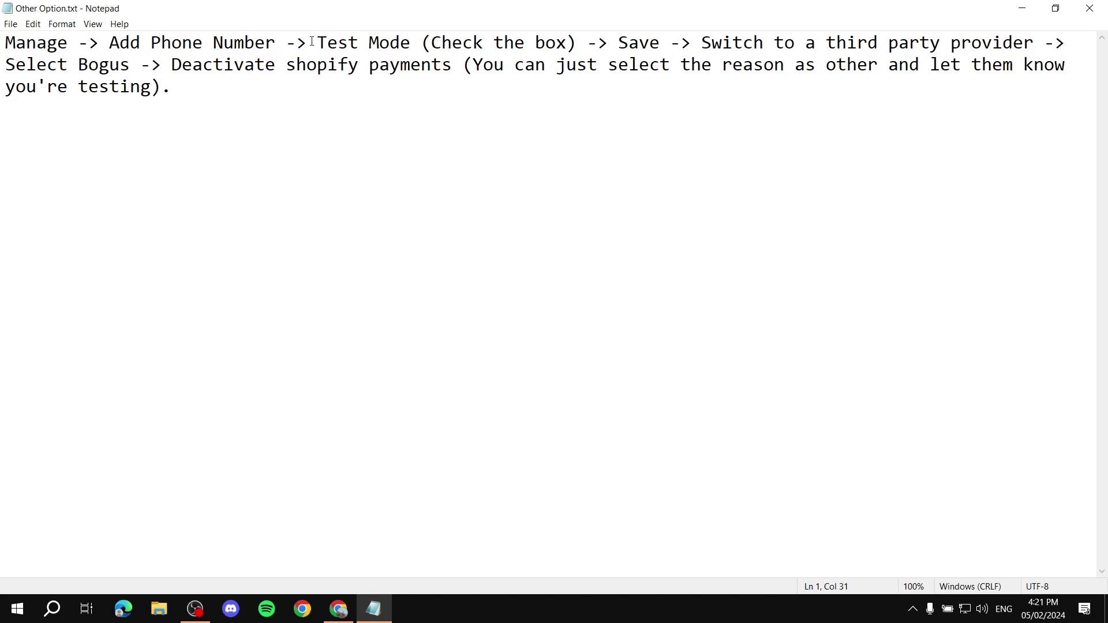
{"action": "left_click_drag", "start_coordinate": [310, 43], "coordinate": [411, 40]}
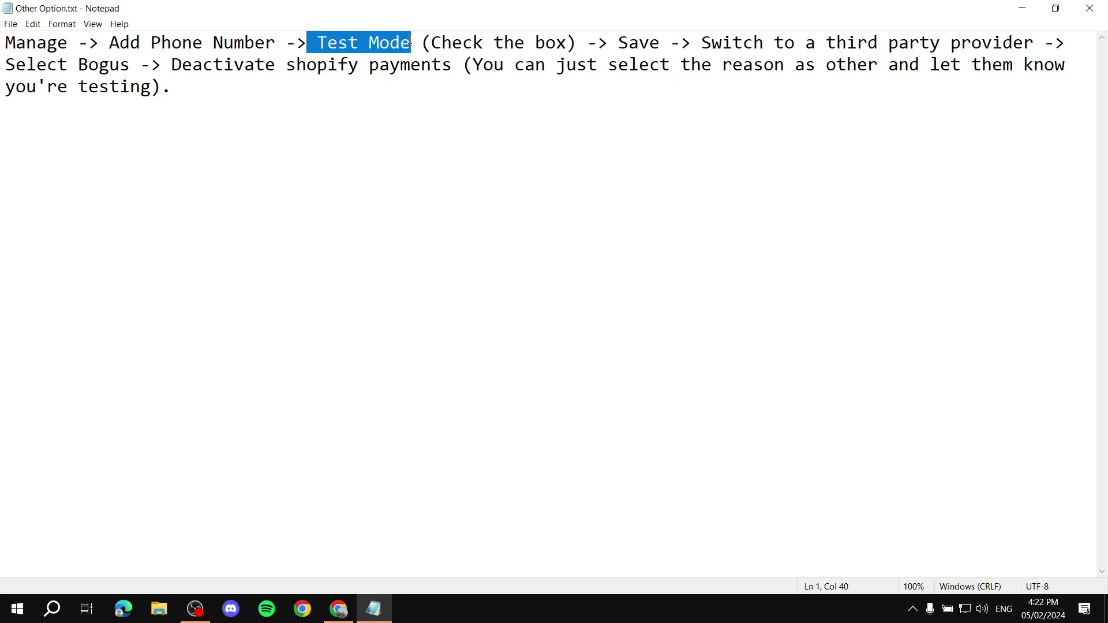
{"action": "left_click", "coordinate": [411, 41]}
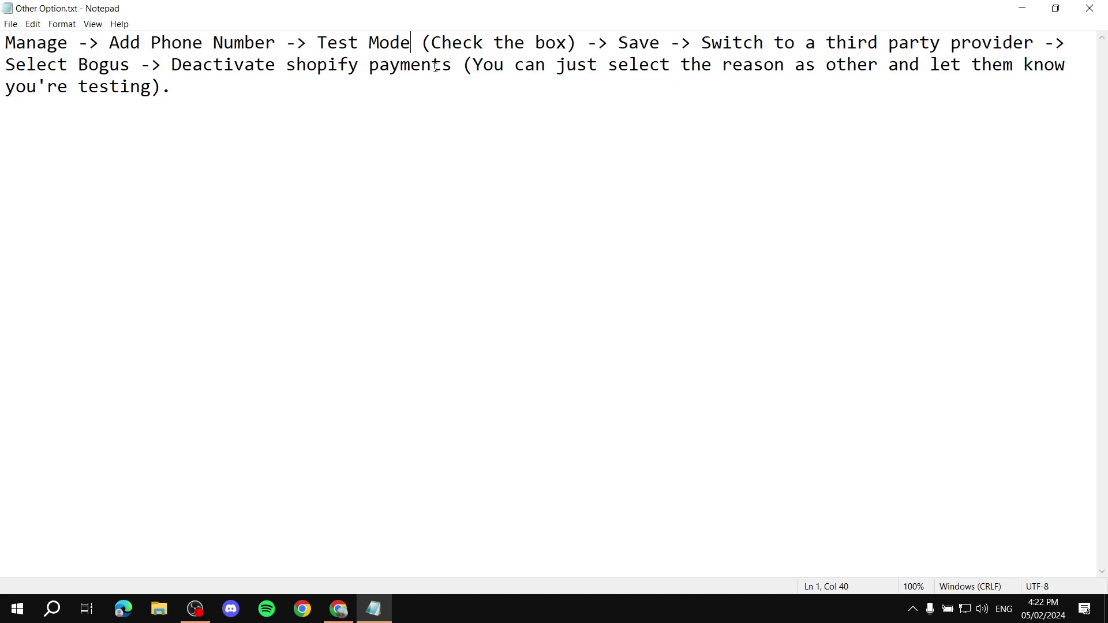
{"action": "left_click_drag", "start_coordinate": [318, 42], "coordinate": [411, 39]}
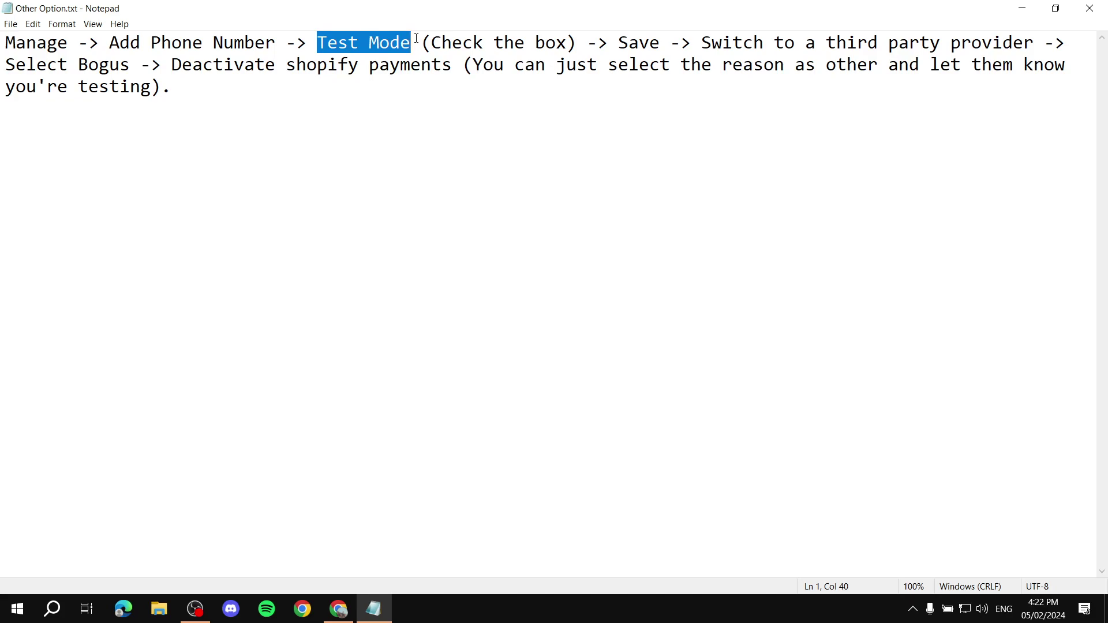
{"action": "left_click", "coordinate": [444, 58]}
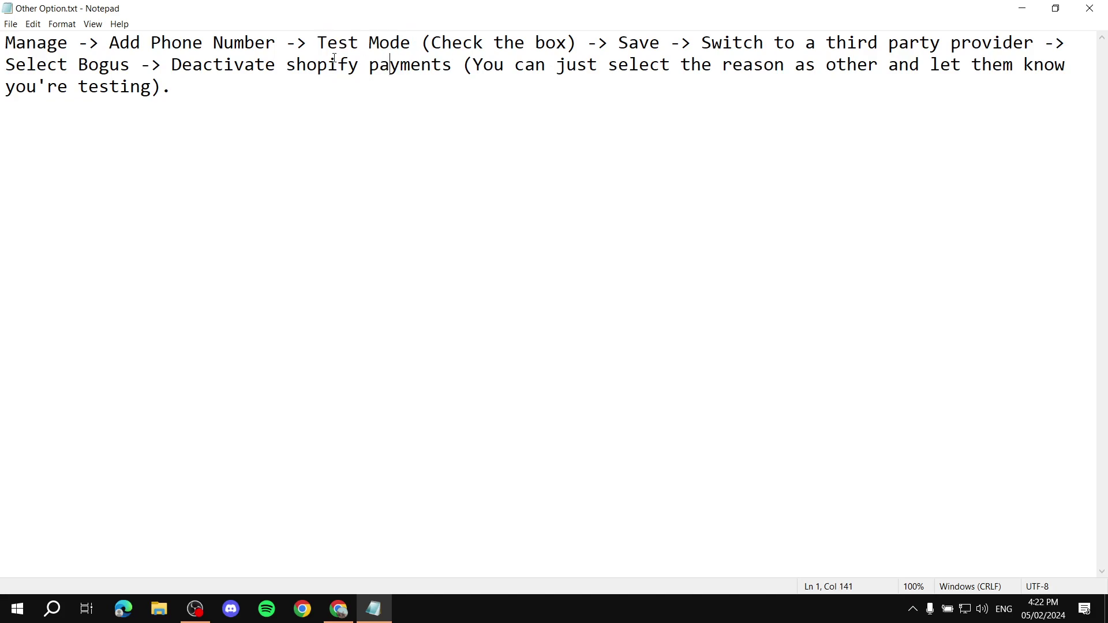
{"action": "left_click_drag", "start_coordinate": [318, 42], "coordinate": [410, 39]}
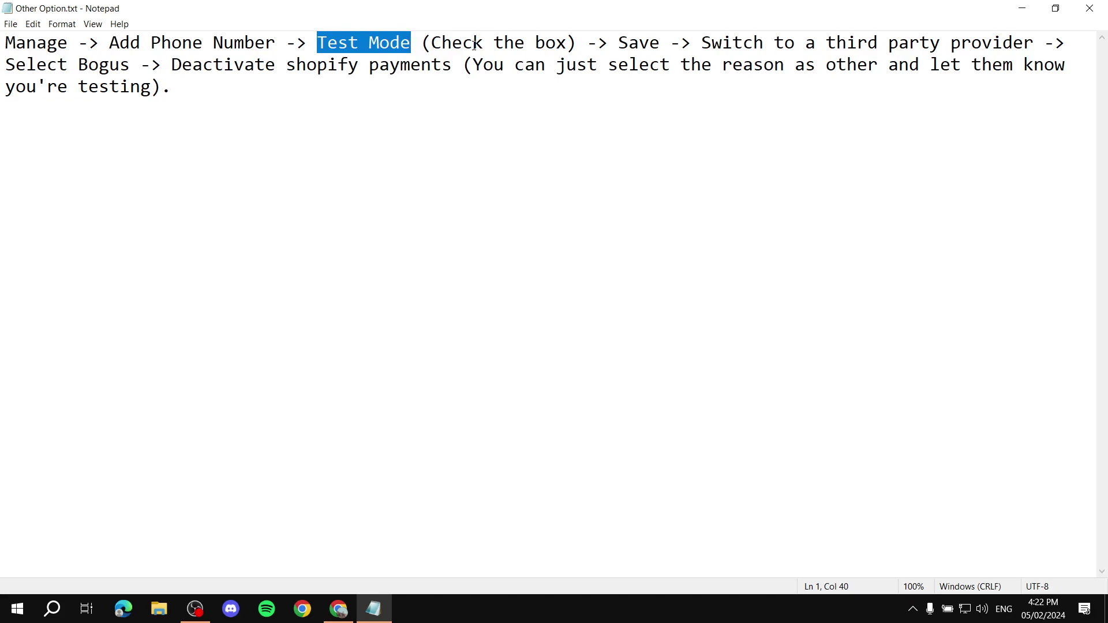
{"action": "left_click_drag", "start_coordinate": [617, 41], "coordinate": [662, 42]}
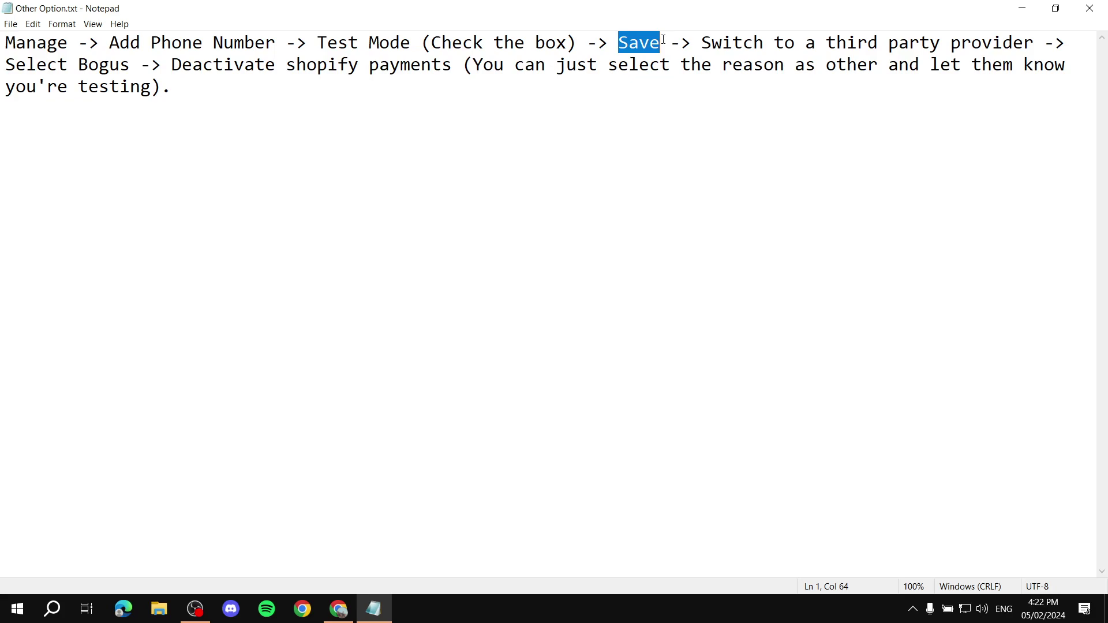
{"action": "left_click_drag", "start_coordinate": [693, 46], "coordinate": [1037, 27]}
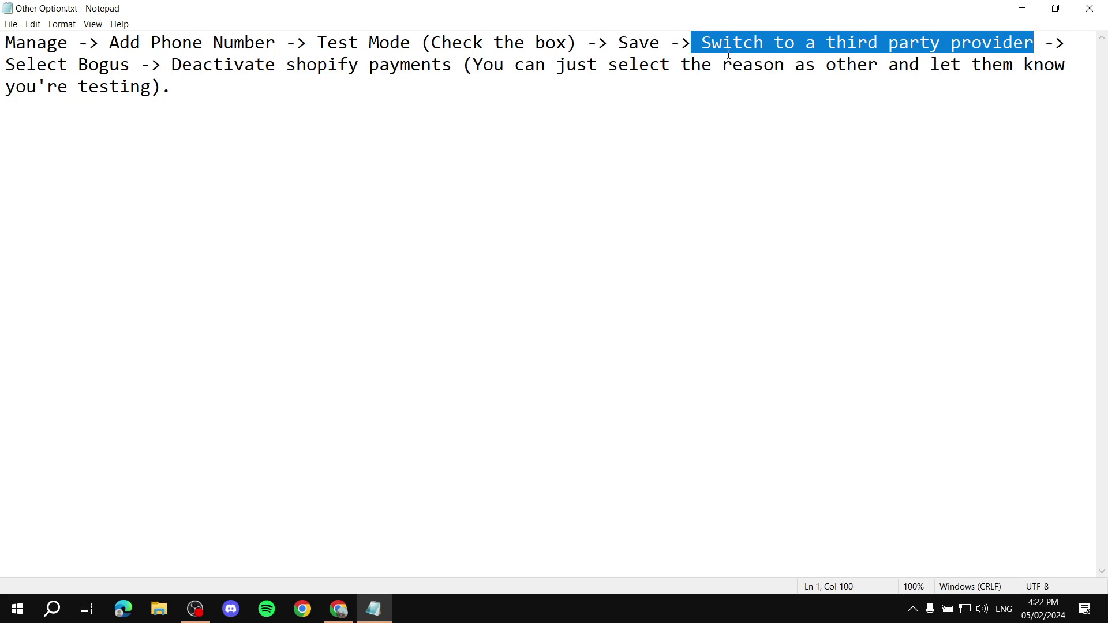
{"action": "key", "text": "Left"}
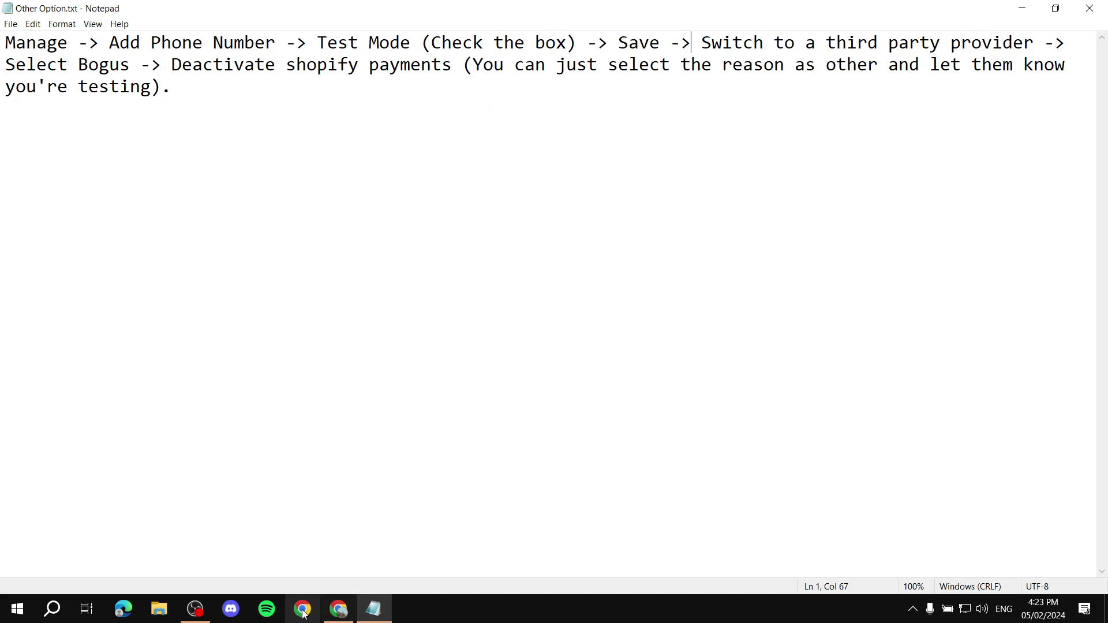
Back in Shopify, filter the third-party payment providers list for 'Bogus'.
{"action": "left_click", "coordinate": [339, 609]}
{"action": "left_click", "coordinate": [471, 291]}
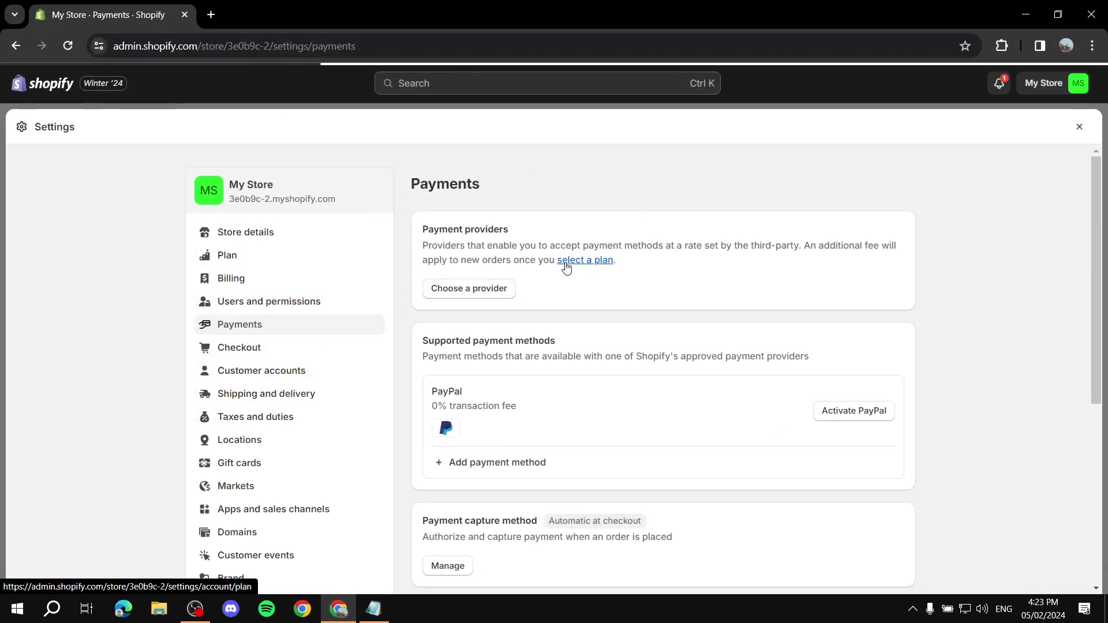
{"action": "scroll", "coordinate": [663, 286], "scroll_direction": "down", "scroll_amount": 15}
{"action": "scroll", "coordinate": [635, 286], "scroll_direction": "up", "scroll_amount": 15}
{"action": "left_click", "coordinate": [578, 235]}
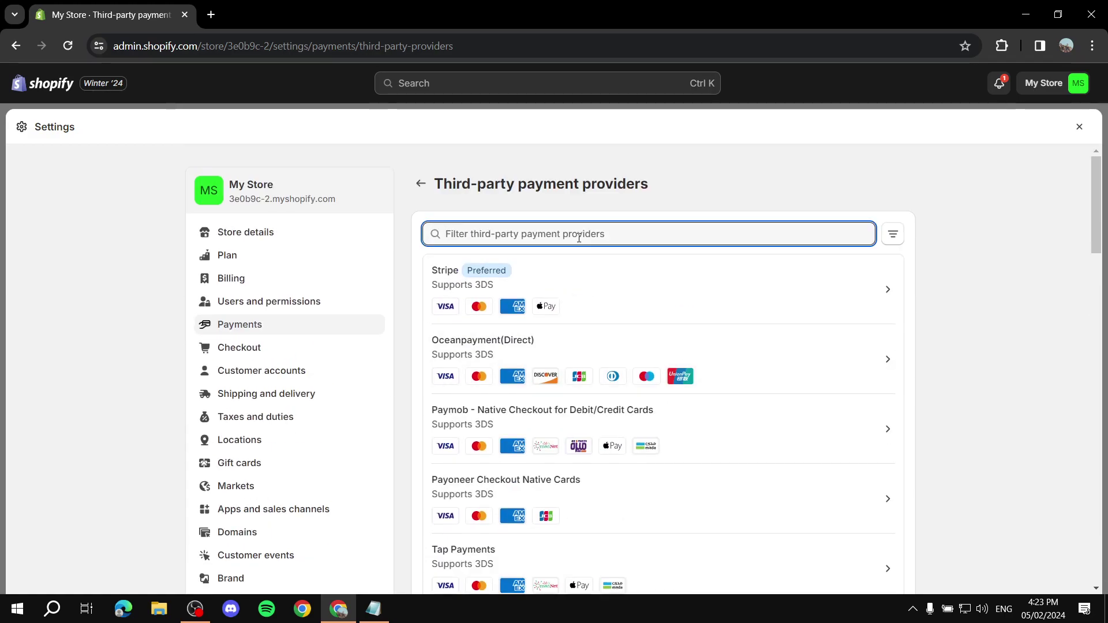
{"action": "type", "text": "Bogus"}
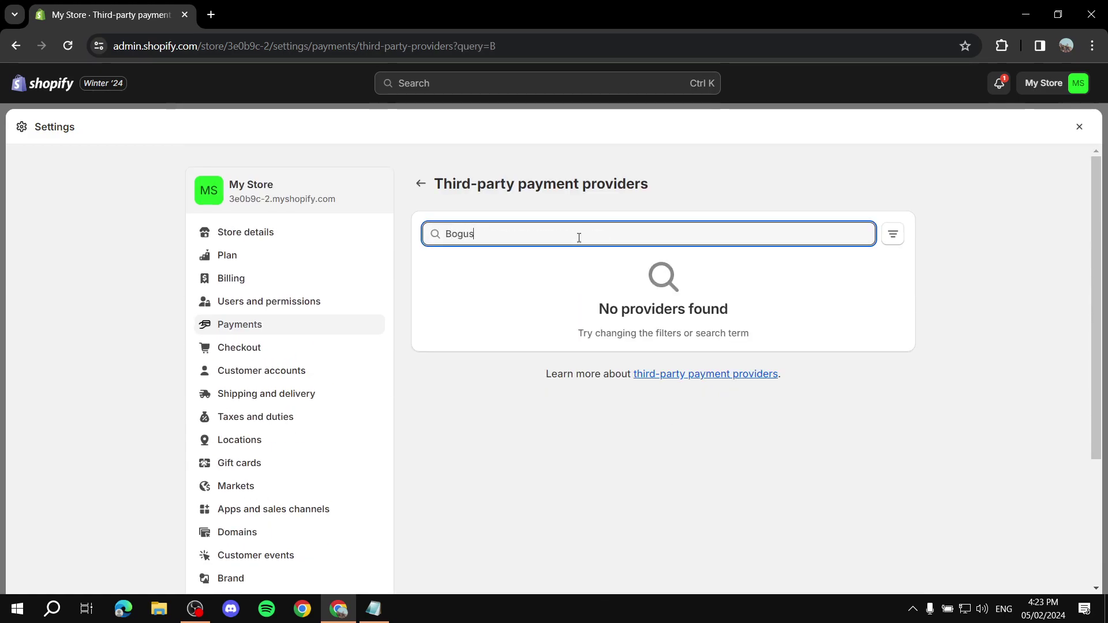
Return to the Notepad notes and mark the Select Bogus step.
{"action": "left_click", "coordinate": [386, 617]}
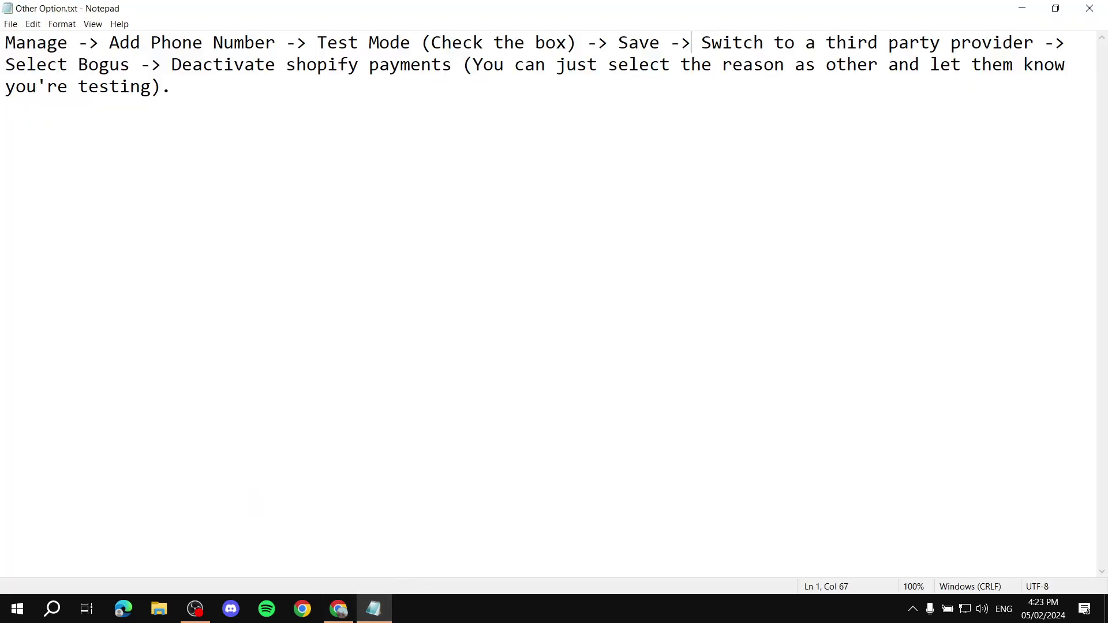
{"action": "left_click", "coordinate": [339, 609]}
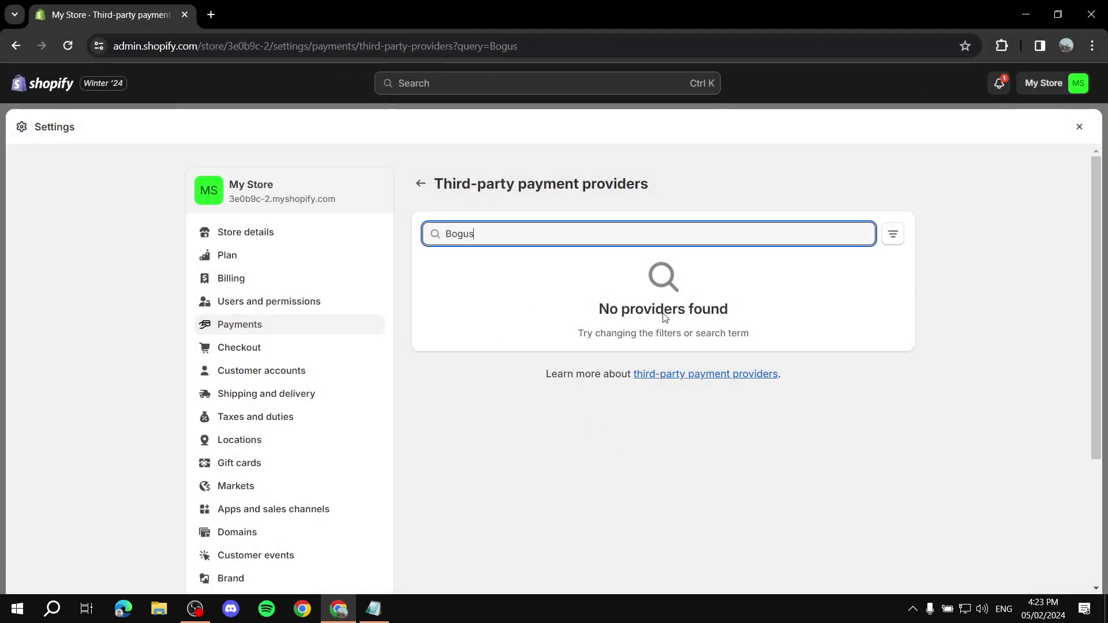
{"action": "left_click", "coordinate": [376, 613]}
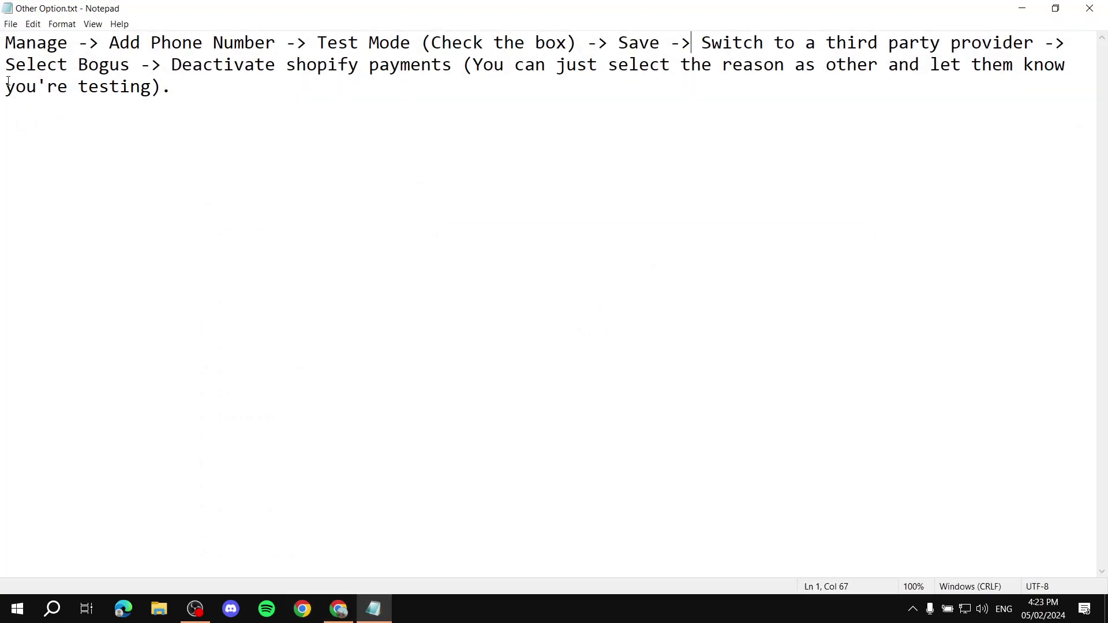
{"action": "left_click_drag", "start_coordinate": [1, 68], "coordinate": [99, 67]}
{"action": "left_click", "coordinate": [165, 67]}
Highlight the Deactivate shopify payments and choose-reason-Other notes, then close Notepad.
{"action": "left_click_drag", "start_coordinate": [165, 66], "coordinate": [453, 74]}
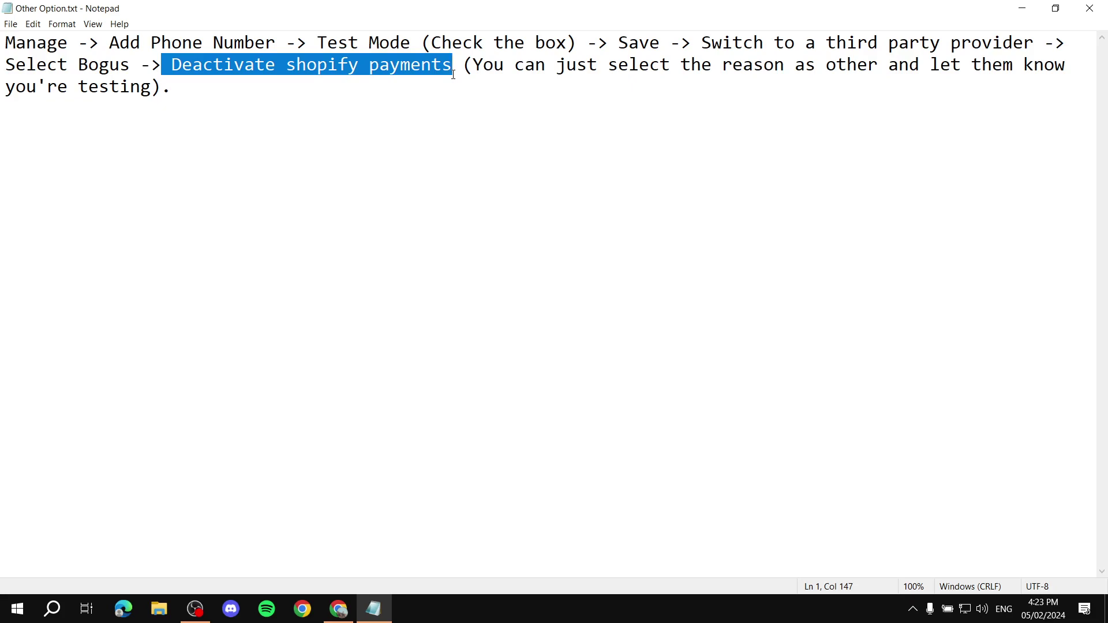
{"action": "left_click", "coordinate": [453, 74]}
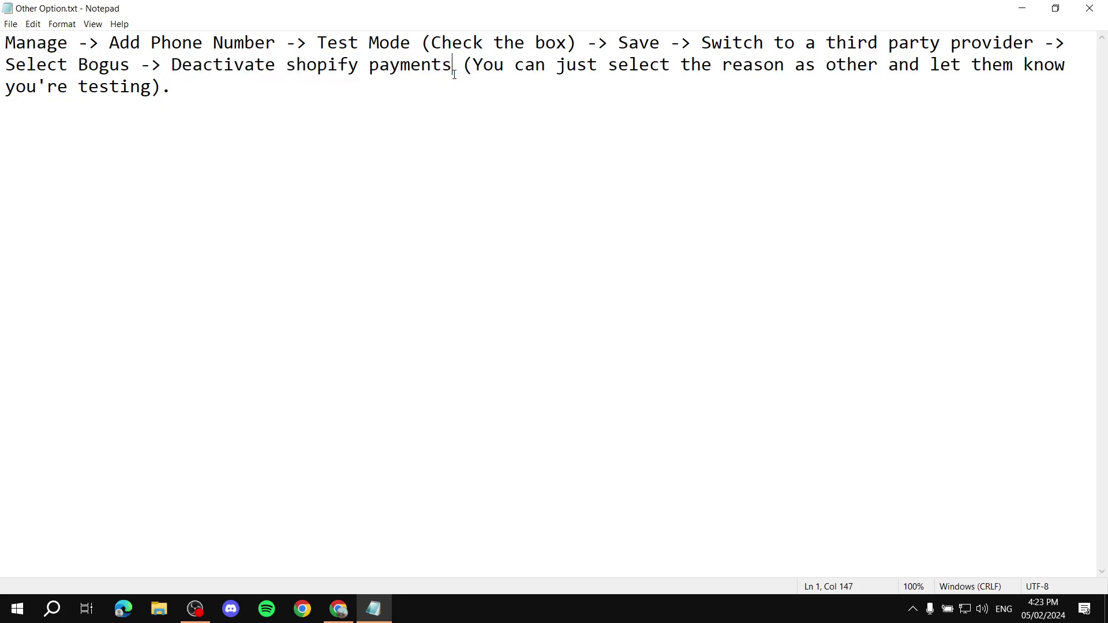
{"action": "left_click_drag", "start_coordinate": [172, 66], "coordinate": [453, 73]}
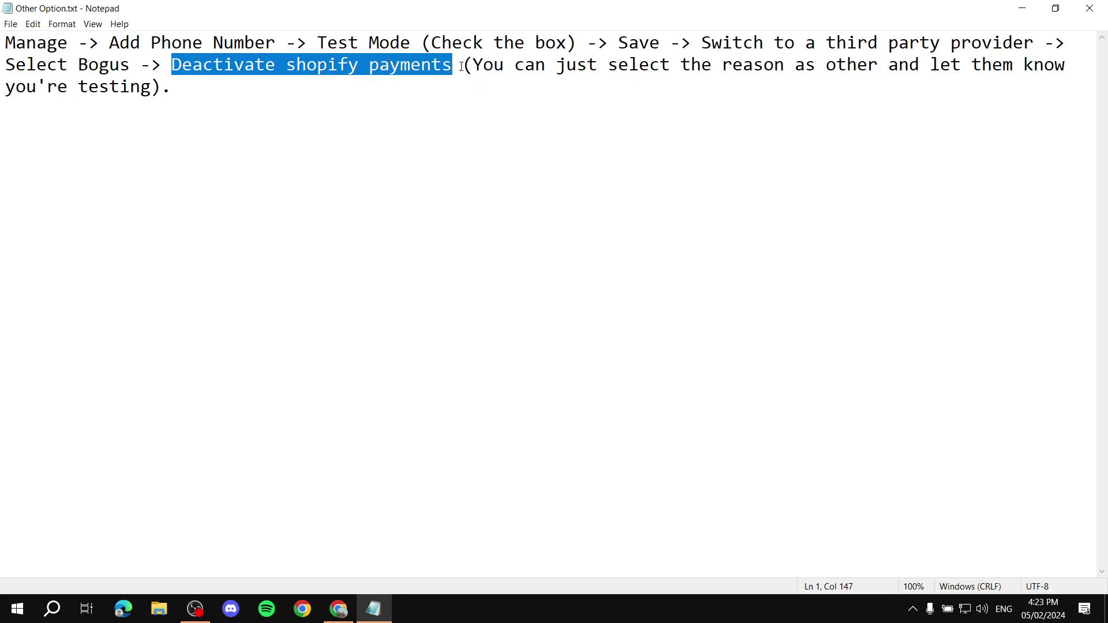
{"action": "left_click_drag", "start_coordinate": [462, 66], "coordinate": [882, 66]}
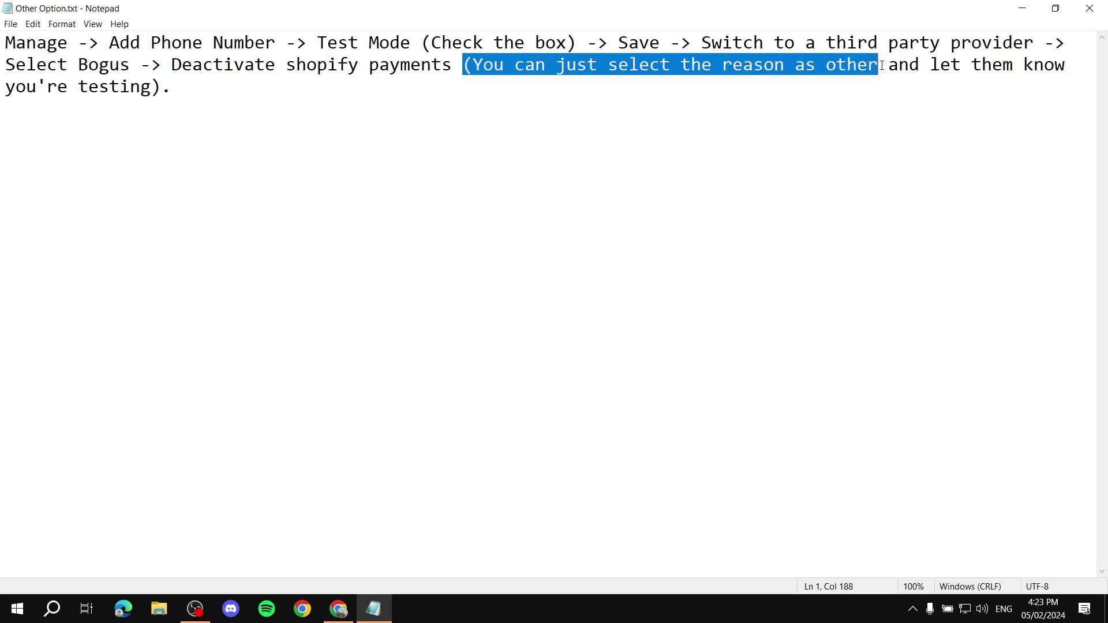
{"action": "left_click", "coordinate": [887, 66]}
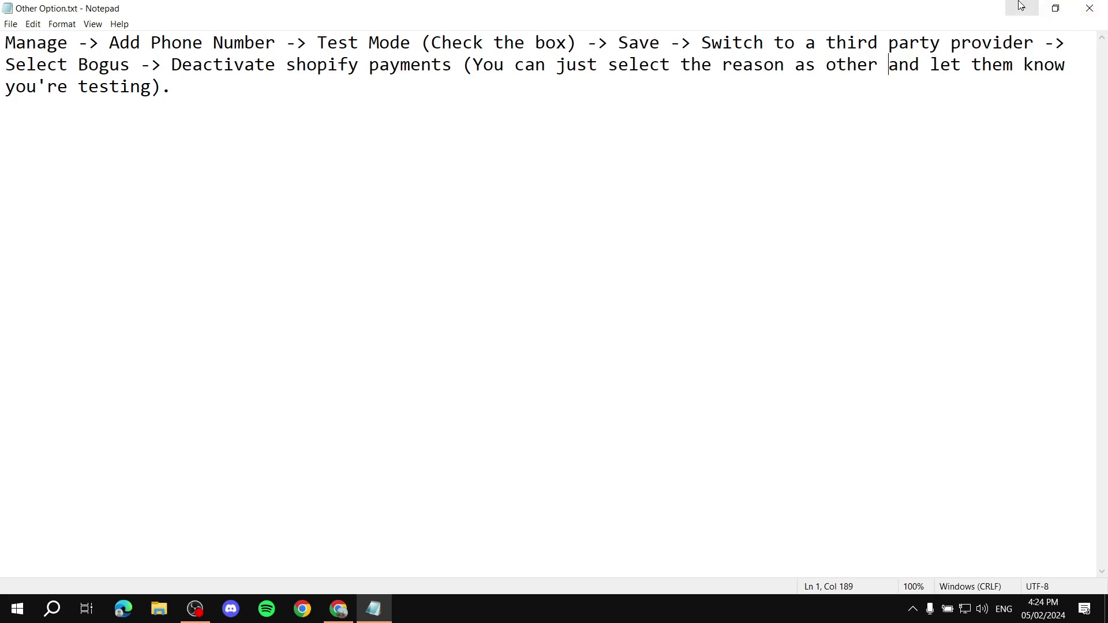
{"action": "left_click", "coordinate": [1089, 7]}
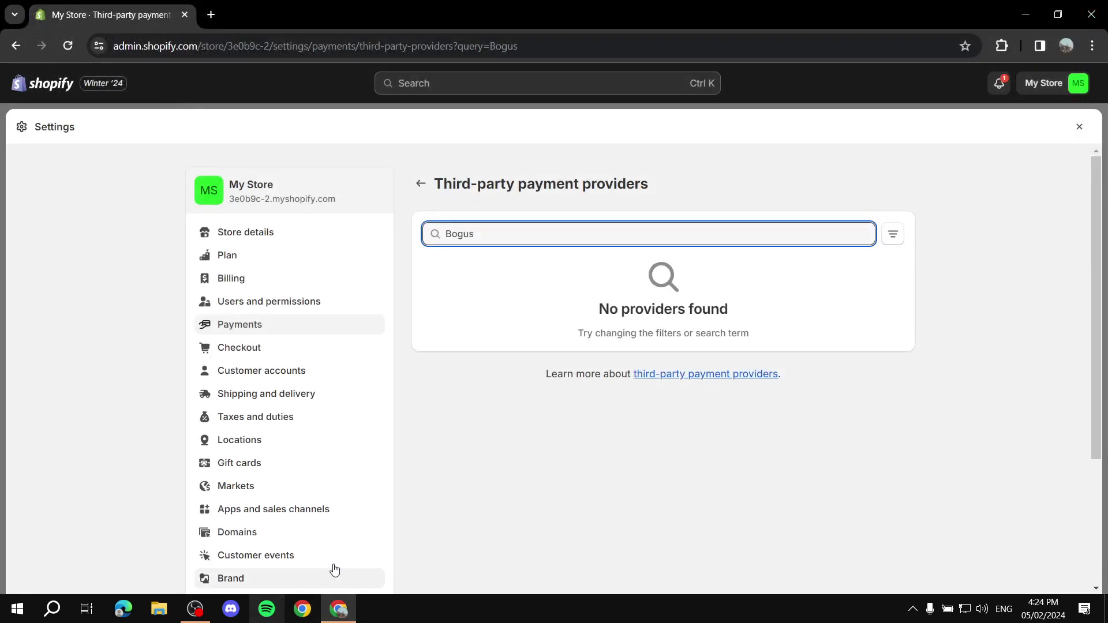
Leave the Bogus search, go back to Payments, and close Settings to the Themes page.
{"action": "left_click", "coordinate": [542, 415]}
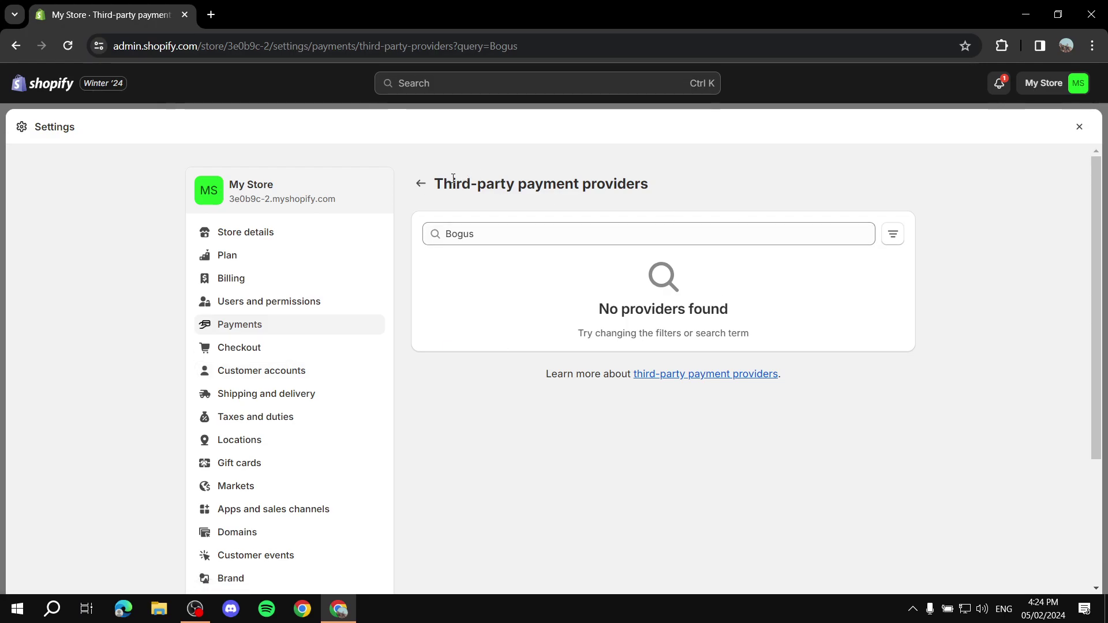
{"action": "left_click", "coordinate": [420, 185]}
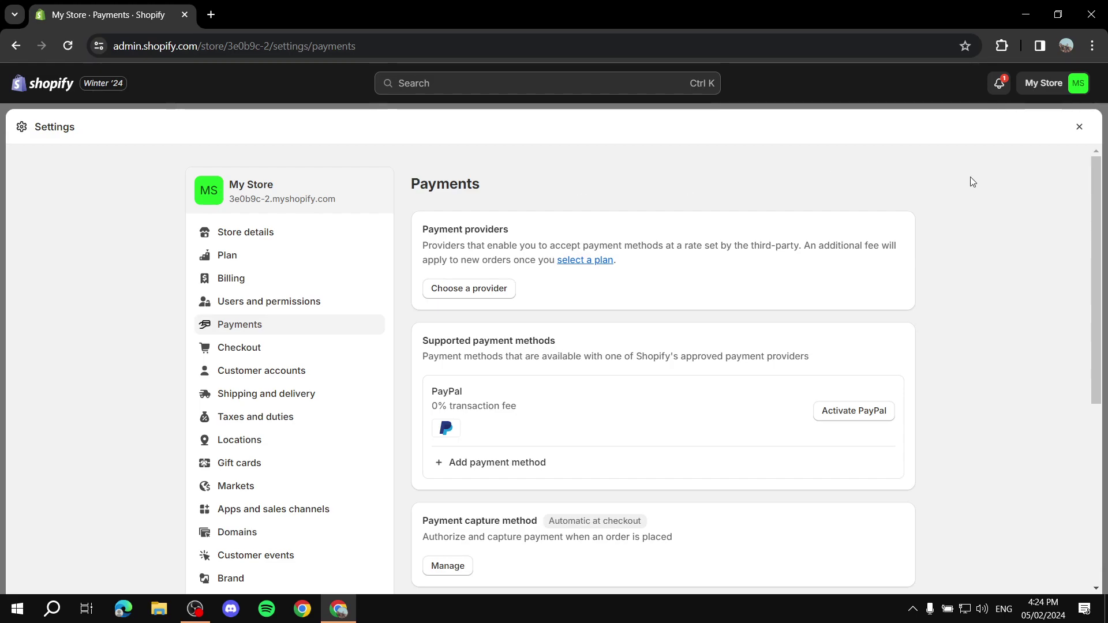
{"action": "left_click", "coordinate": [1080, 128]}
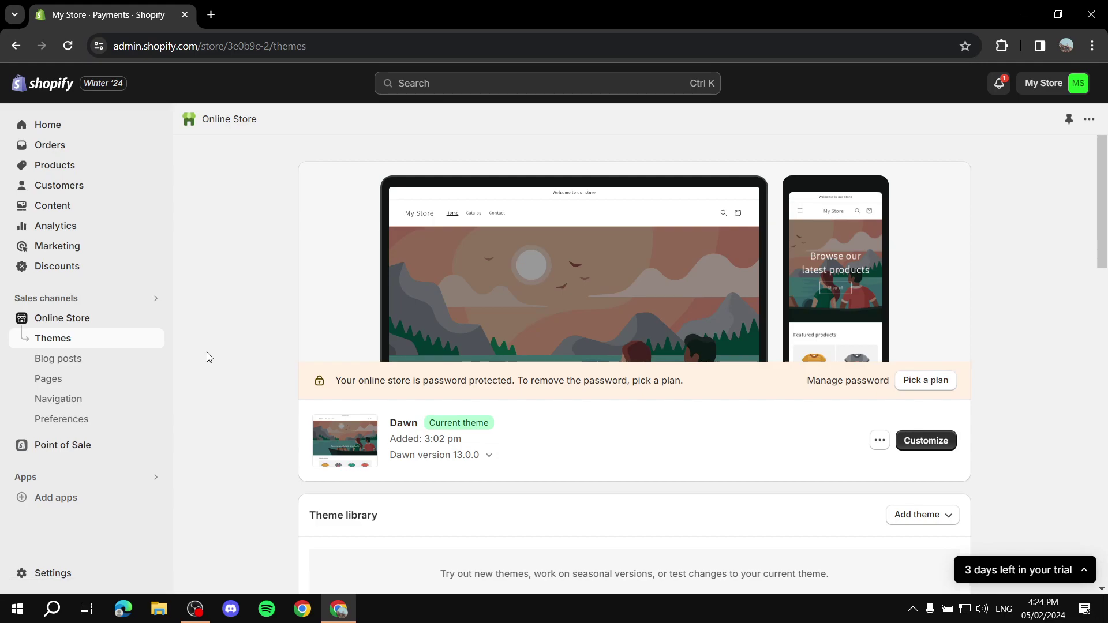
{"action": "left_click", "coordinate": [155, 318]}
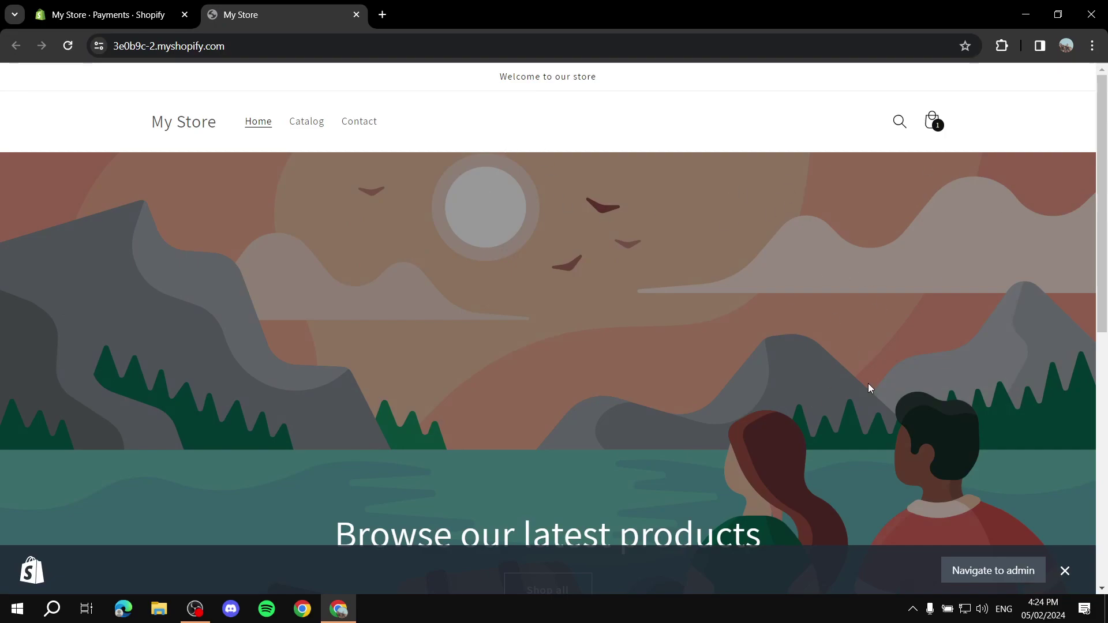
{"action": "left_click", "coordinate": [1065, 571]}
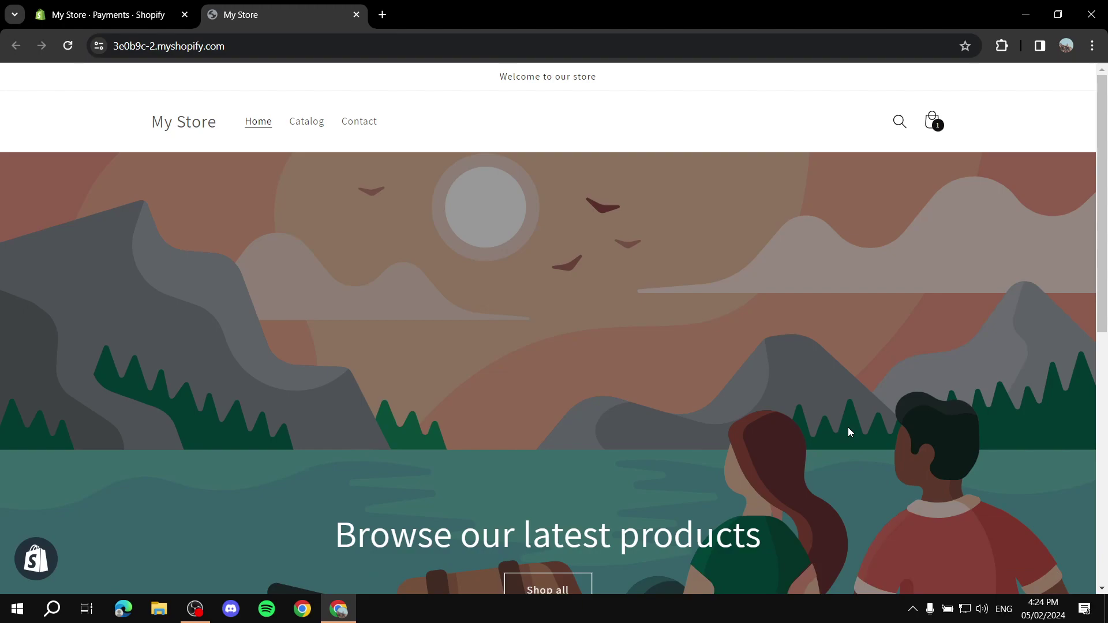
{"action": "scroll", "coordinate": [692, 277], "scroll_direction": "down", "scroll_amount": 5}
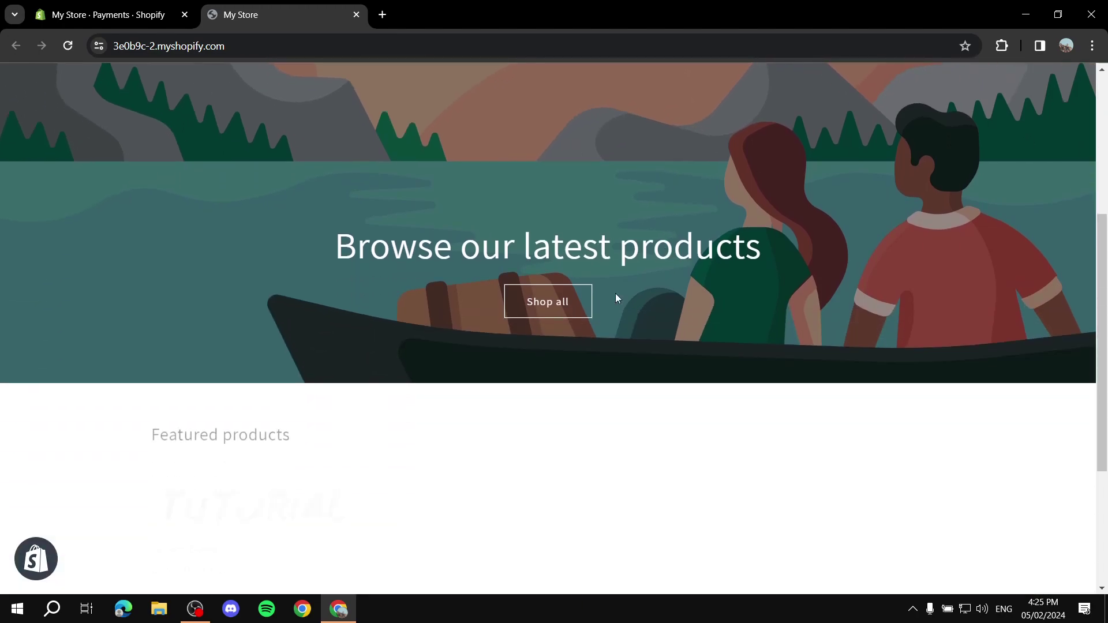
{"action": "scroll", "coordinate": [565, 391], "scroll_direction": "down", "scroll_amount": 1}
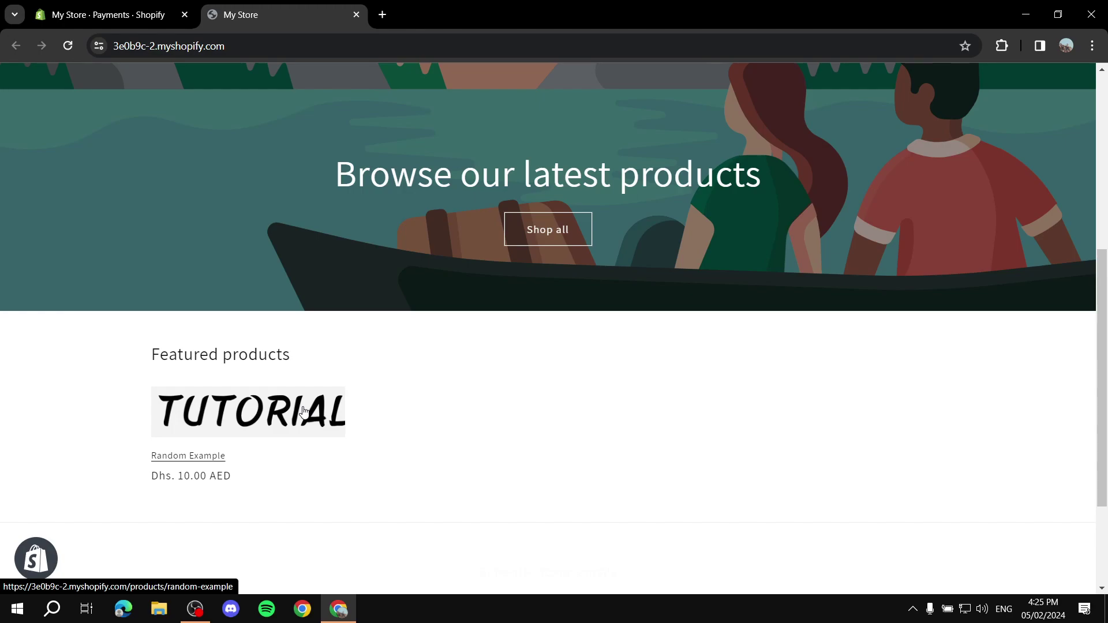
{"action": "left_click", "coordinate": [223, 417]}
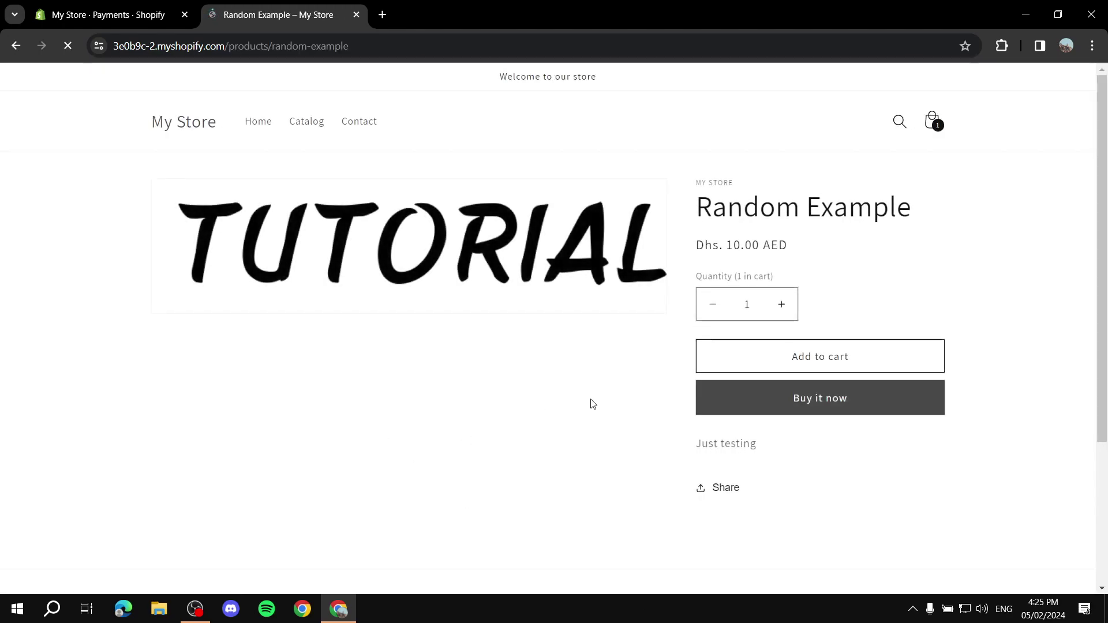
{"action": "left_click", "coordinate": [849, 405]}
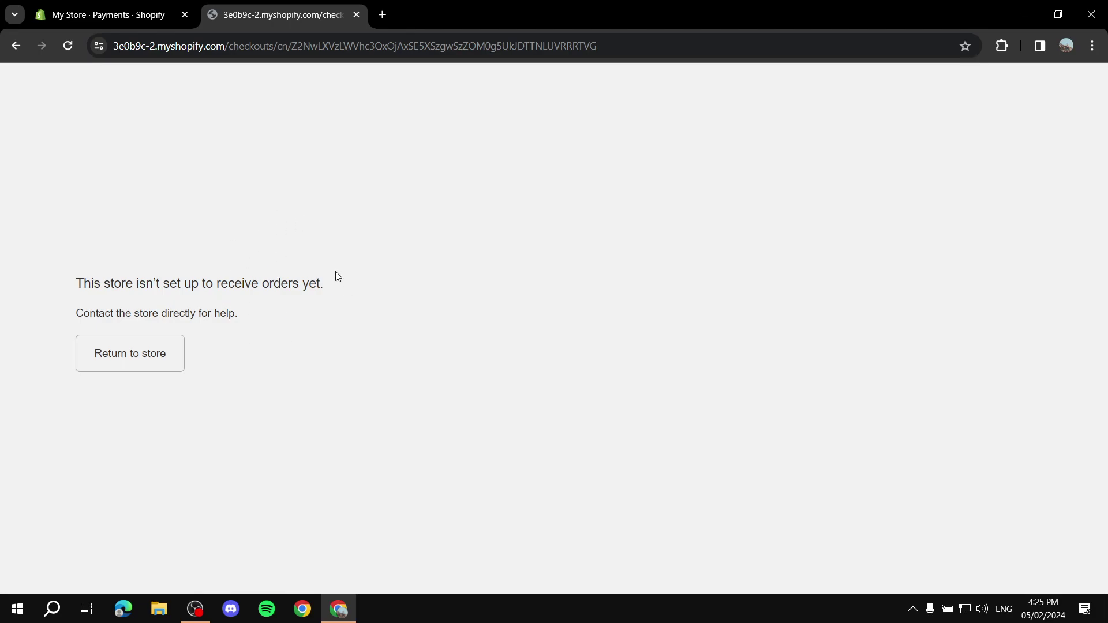
{"action": "left_click", "coordinate": [357, 15]}
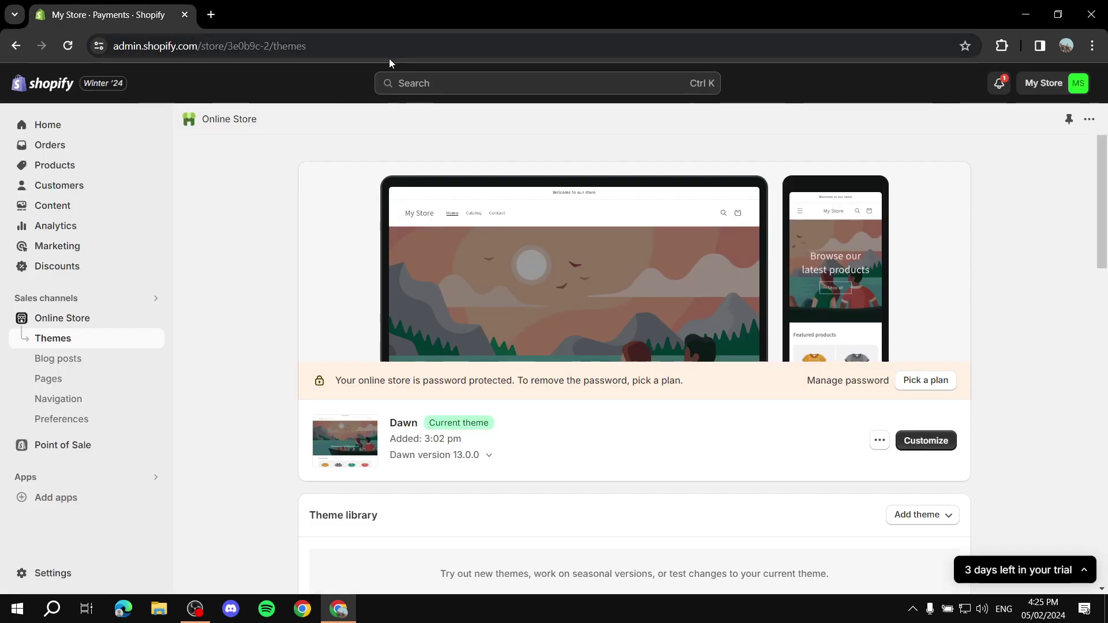
Customize the Dawn theme and switch the editor preview from Home page to Checkout.
{"action": "left_click", "coordinate": [947, 441]}
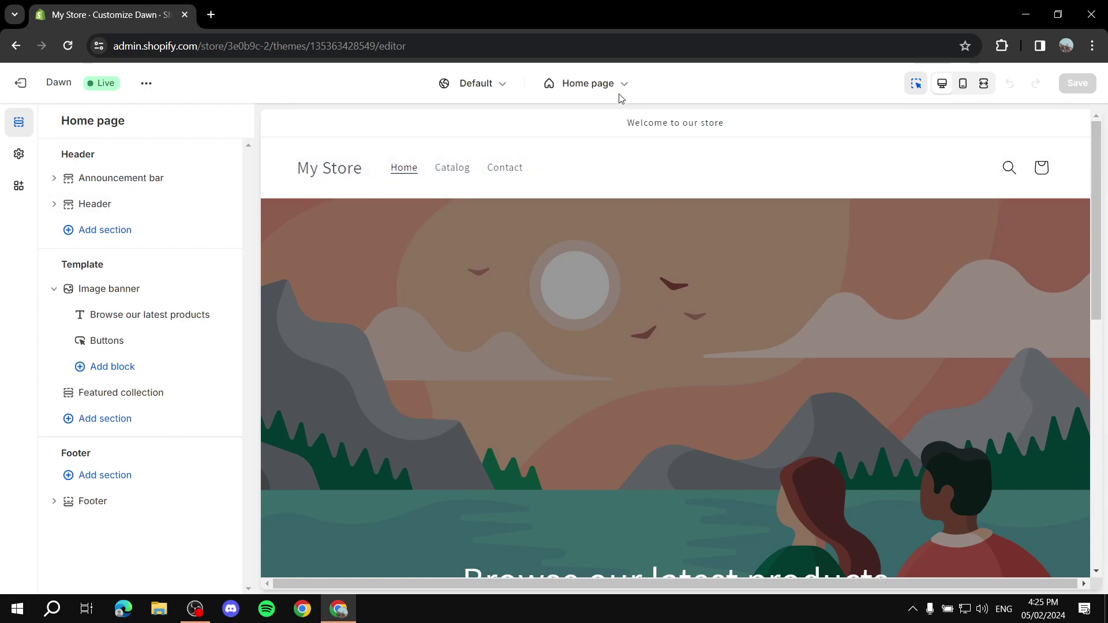
{"action": "left_click", "coordinate": [598, 88]}
{"action": "scroll", "coordinate": [614, 231], "scroll_direction": "down", "scroll_amount": 2}
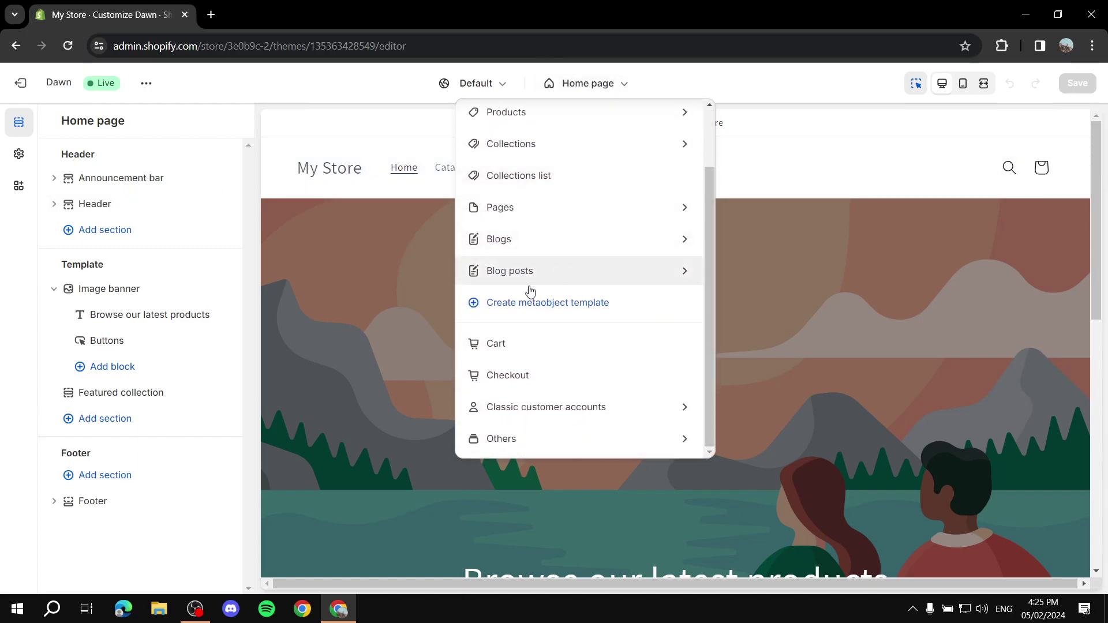
{"action": "left_click", "coordinate": [523, 382]}
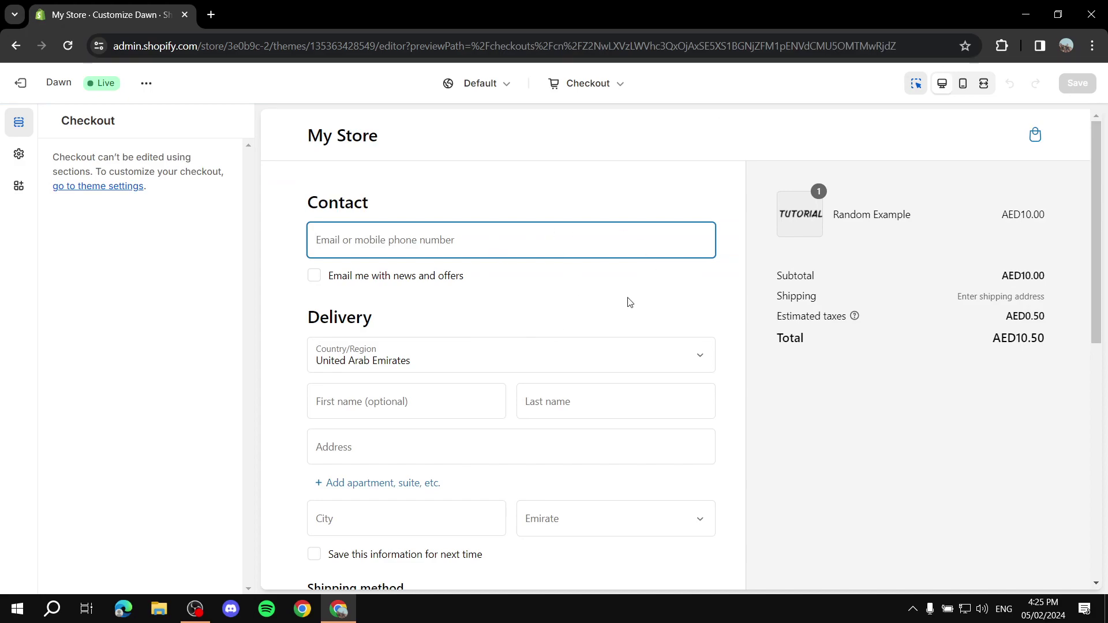
Scroll down to the Payment section's credit card form and focus the Card number field.
{"action": "scroll", "coordinate": [425, 317], "scroll_direction": "down", "scroll_amount": 2}
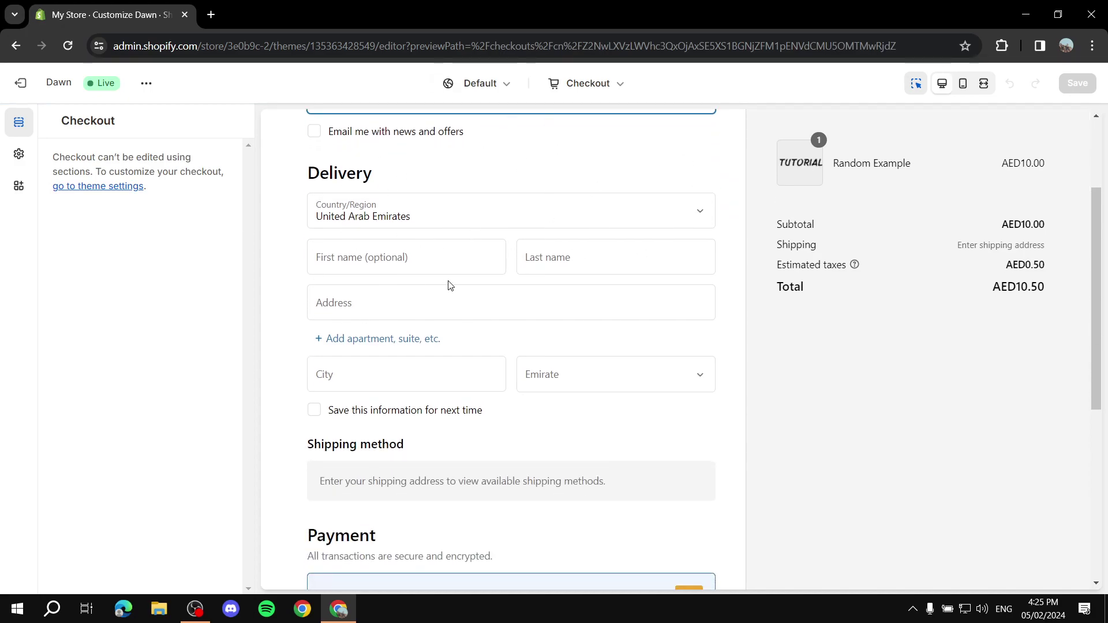
{"action": "scroll", "coordinate": [448, 284], "scroll_direction": "down", "scroll_amount": 2}
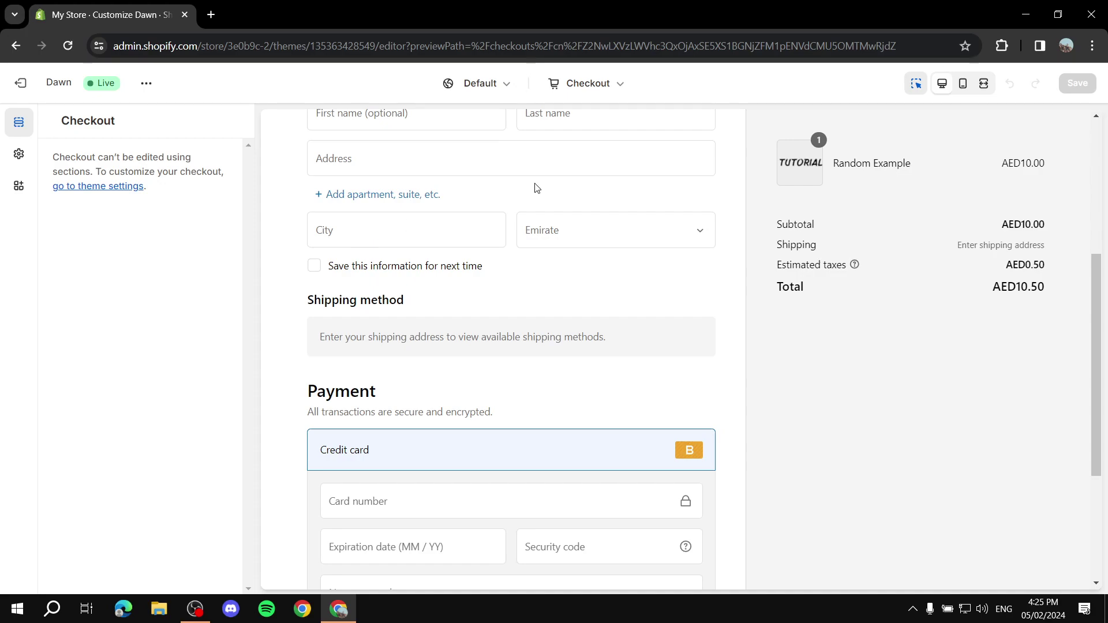
{"action": "scroll", "coordinate": [519, 230], "scroll_direction": "down", "scroll_amount": 1}
{"action": "scroll", "coordinate": [404, 335], "scroll_direction": "down", "scroll_amount": 1}
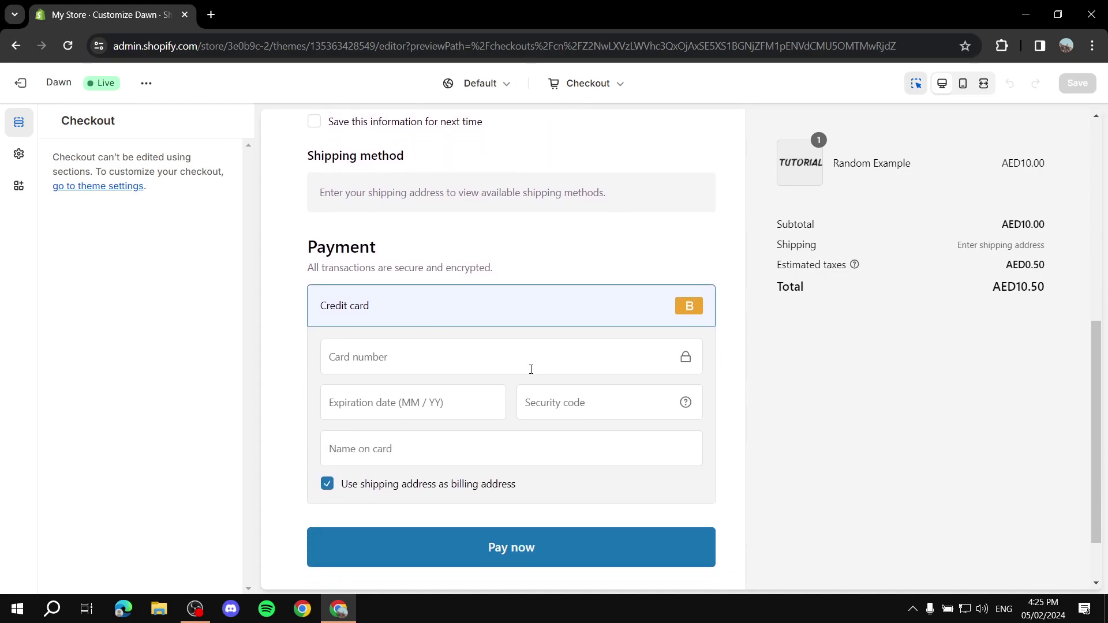
{"action": "left_click_drag", "start_coordinate": [317, 244], "coordinate": [458, 244]}
{"action": "left_click", "coordinate": [460, 243]}
{"action": "left_click", "coordinate": [432, 366]}
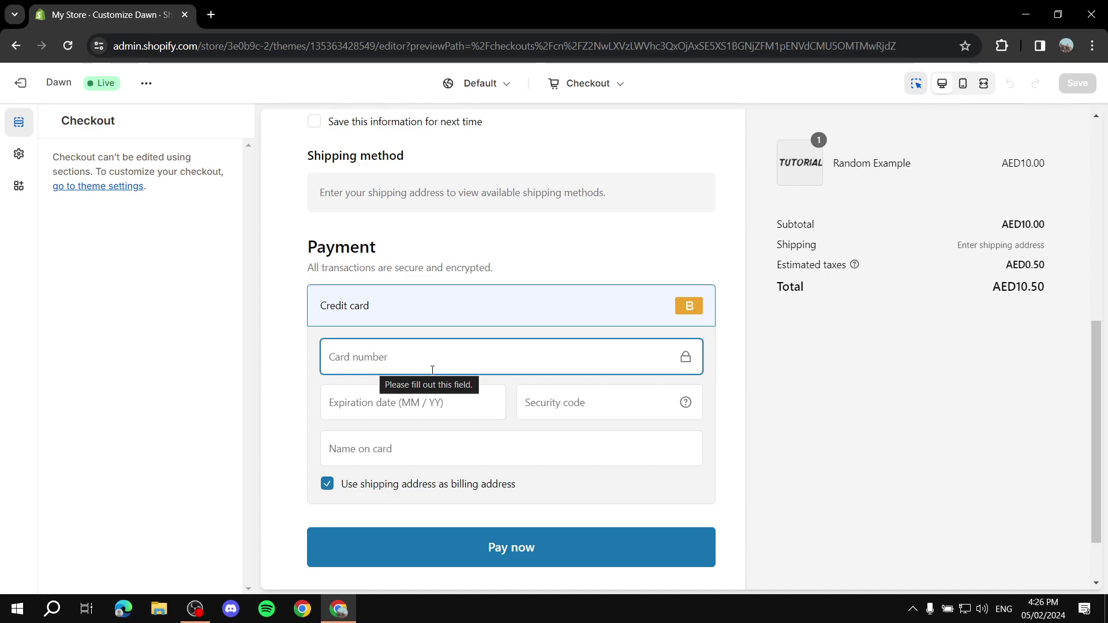
Try Bogus test codes 1, 2 and 3 in the Card number field, leaving 1 entered.
{"action": "type", "text": "1"}
{"action": "key", "text": "BackSpace"}
{"action": "type", "text": "2"}
{"action": "key", "text": "BackSpace"}
{"action": "type", "text": "3"}
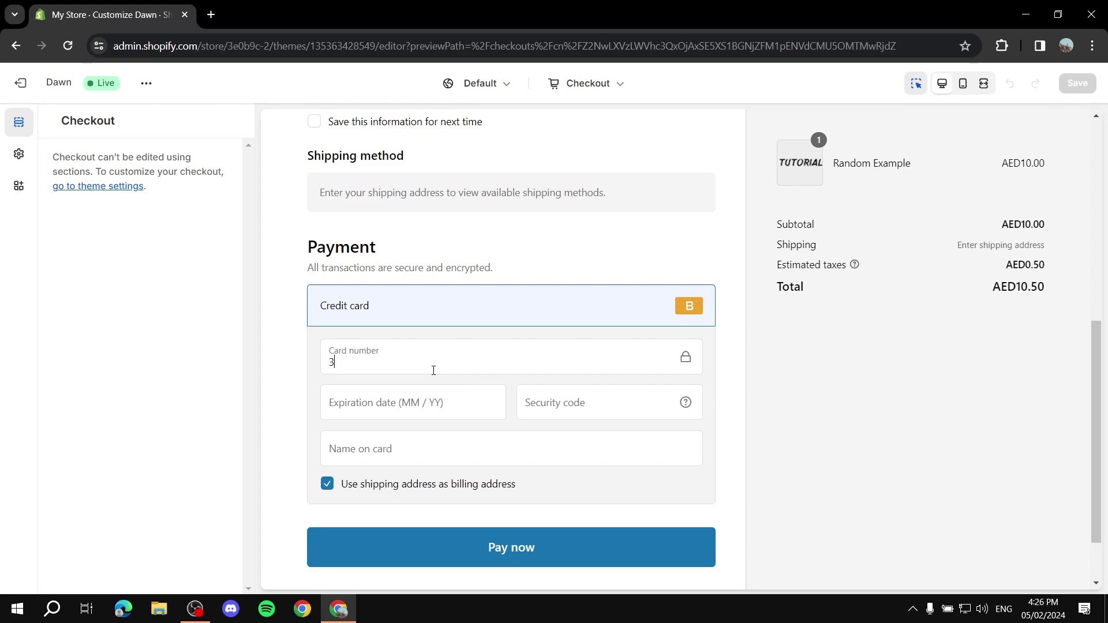
{"action": "key", "text": "BackSpace"}
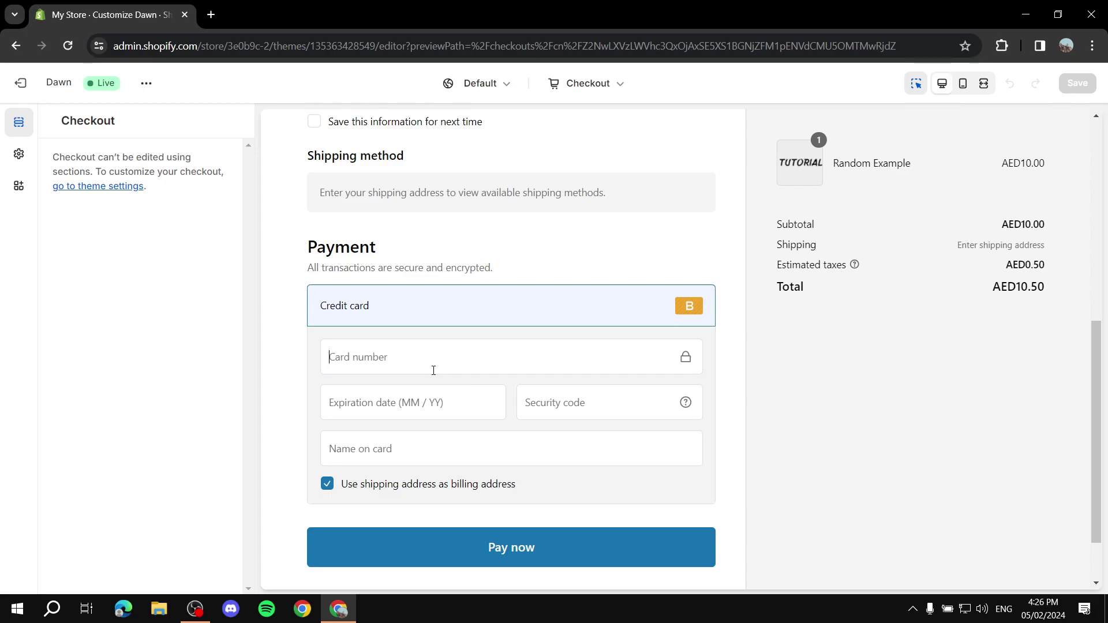
{"action": "type", "text": "1"}
Cycle the Card number field through test codes 2 and 3 again, finishing with 1.
{"action": "left_click_drag", "start_coordinate": [332, 355], "coordinate": [393, 354]}
{"action": "left_click", "coordinate": [393, 354]}
{"action": "key", "text": "BackSpace"}
{"action": "type", "text": "2"}
{"action": "key", "text": "BackSpace"}
{"action": "type", "text": "3"}
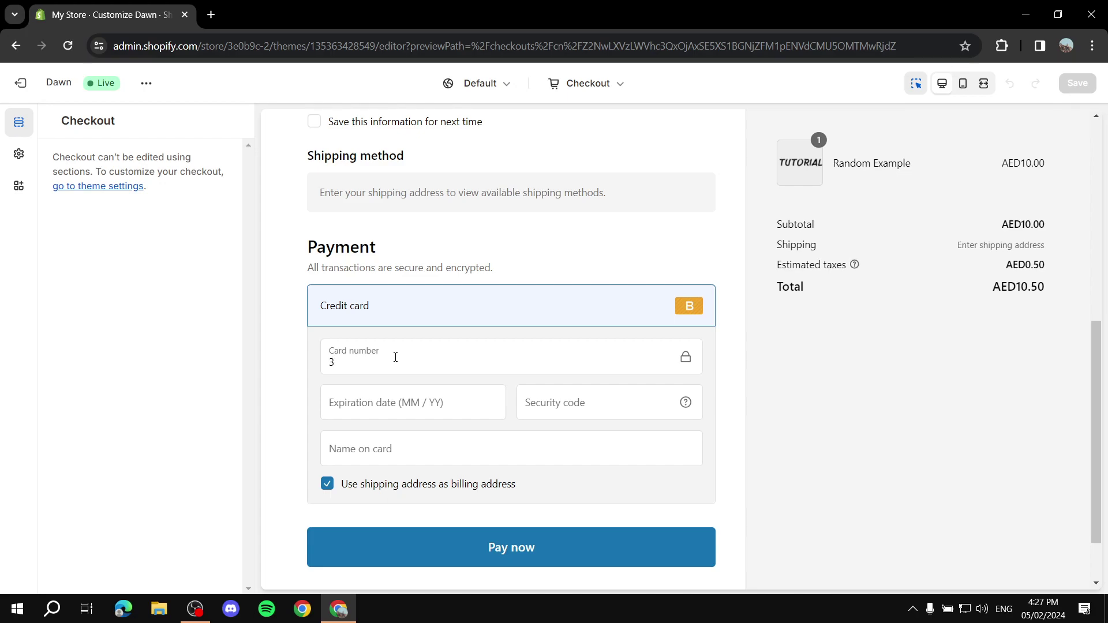
{"action": "key", "text": "BackSpace"}
{"action": "type", "text": "1"}
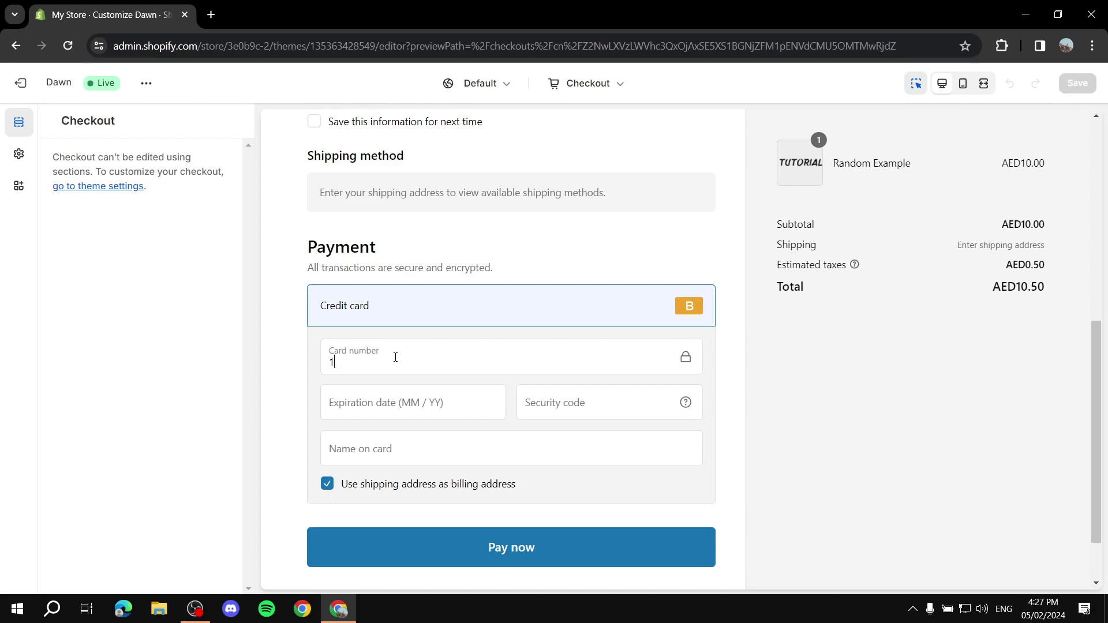